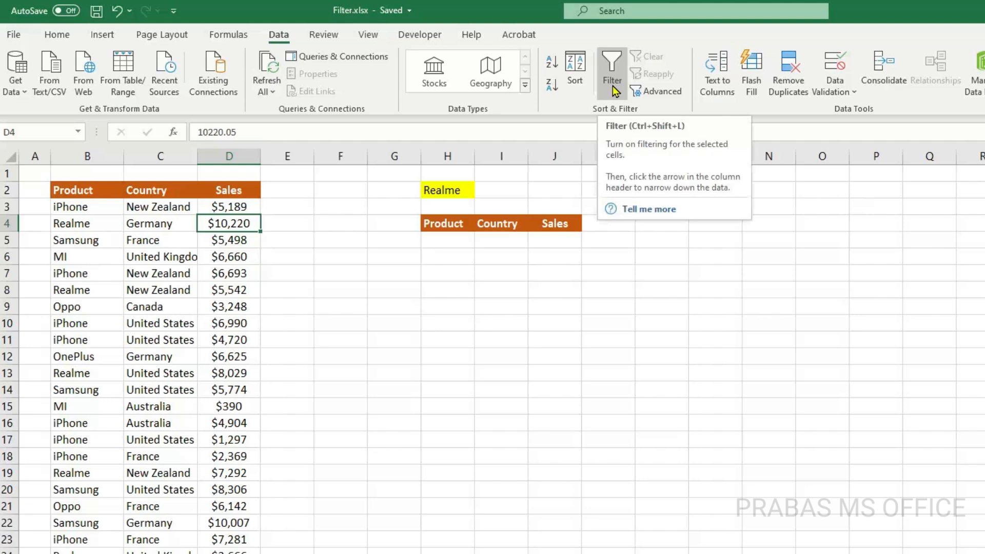
Turn on filtering for the Product, Country and Sales source table
{"action": "left_click", "coordinate": [139, 270]}
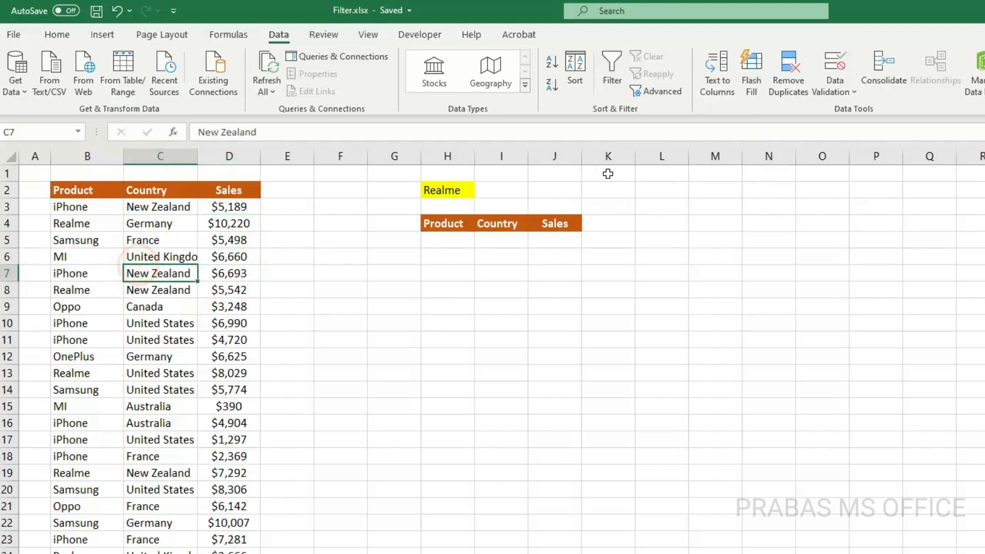
{"action": "left_click", "coordinate": [613, 77]}
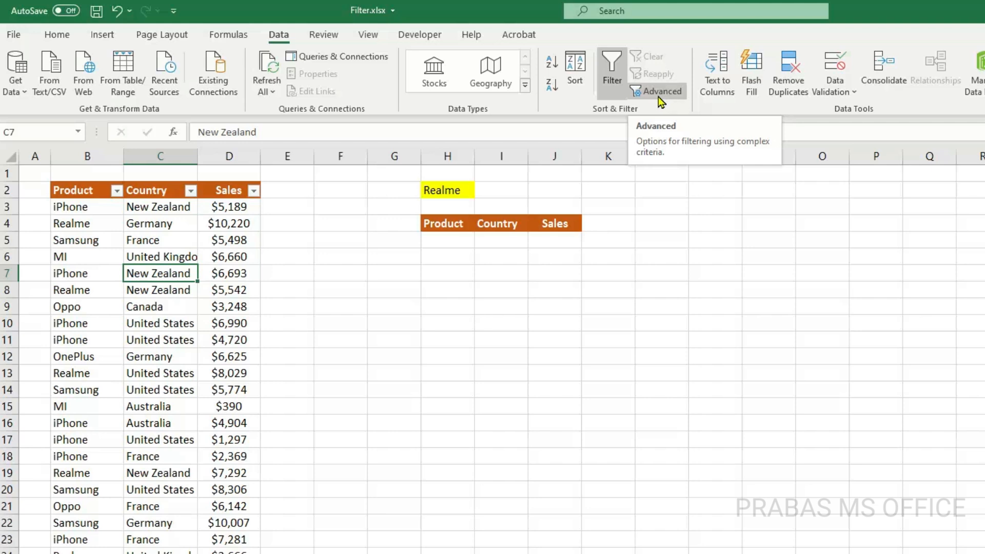
Review the source data, the empty results area and the product choices offered in criteria cell H2
{"action": "left_click", "coordinate": [459, 243]}
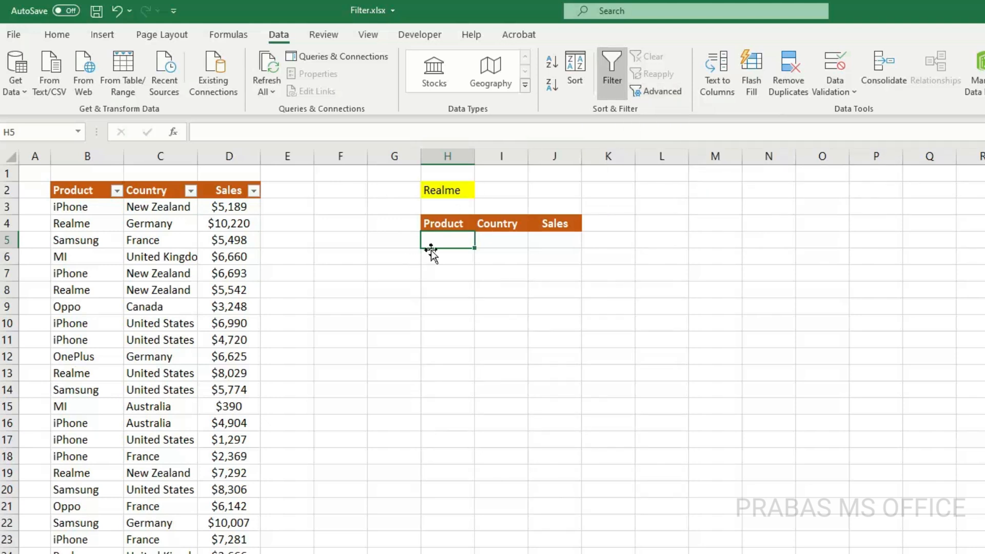
{"action": "left_click_drag", "start_coordinate": [228, 256], "coordinate": [82, 503]}
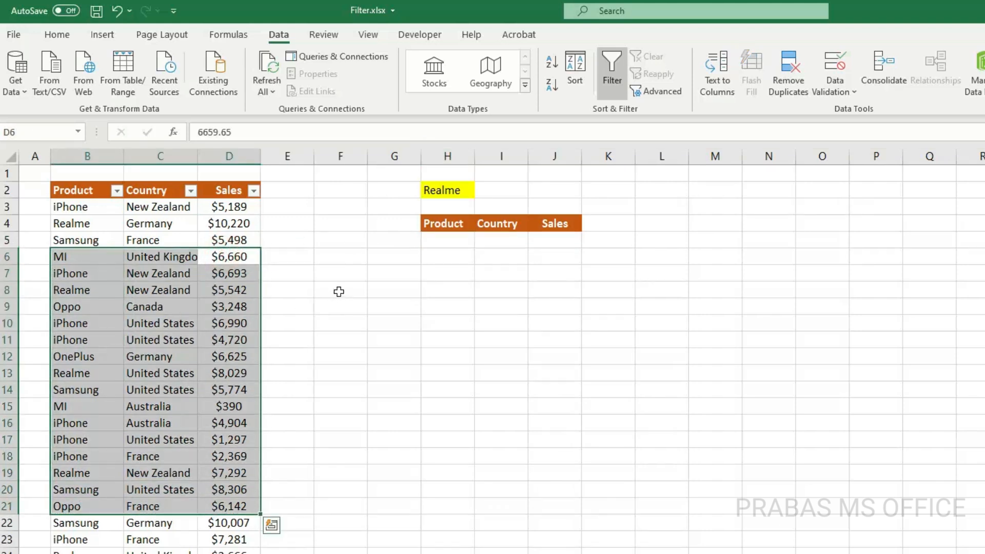
{"action": "left_click", "coordinate": [434, 244]}
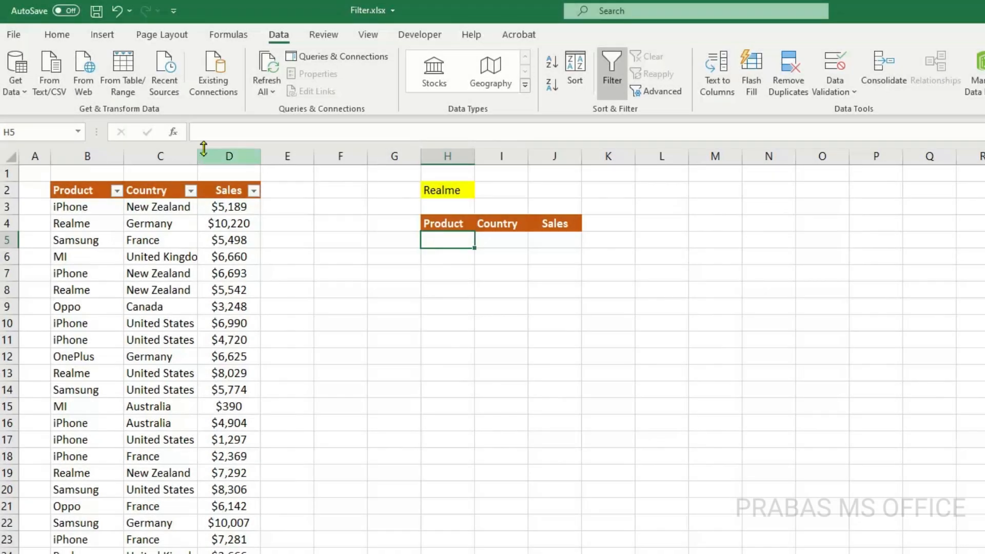
{"action": "left_click_drag", "start_coordinate": [216, 149], "coordinate": [99, 150]}
{"action": "left_click", "coordinate": [450, 239]}
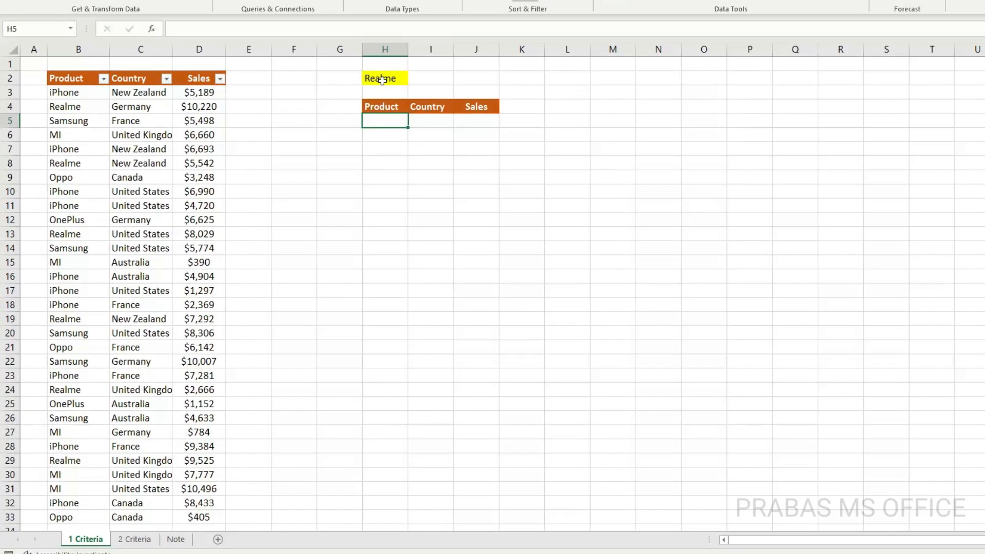
{"action": "left_click", "coordinate": [382, 80]}
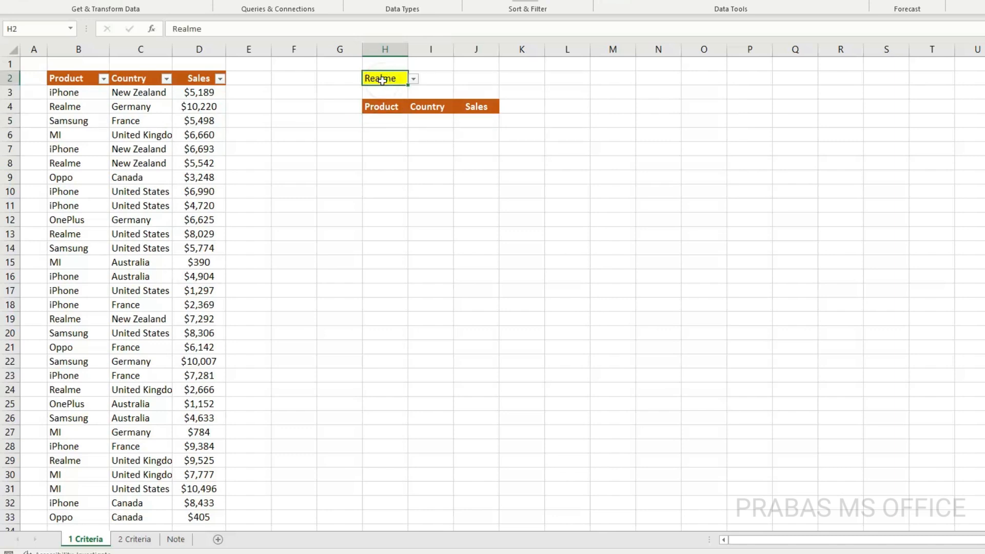
{"action": "left_click", "coordinate": [413, 78]}
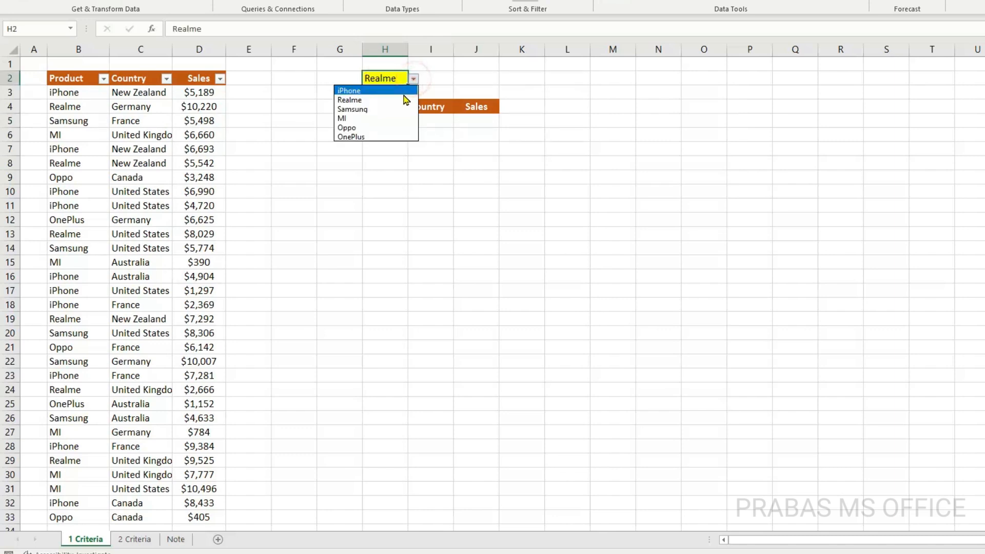
{"action": "left_click", "coordinate": [424, 82]}
Start a FILTER formula in H5 that returns B3:D33 where B3:B33 equals H2
{"action": "left_click", "coordinate": [385, 118]}
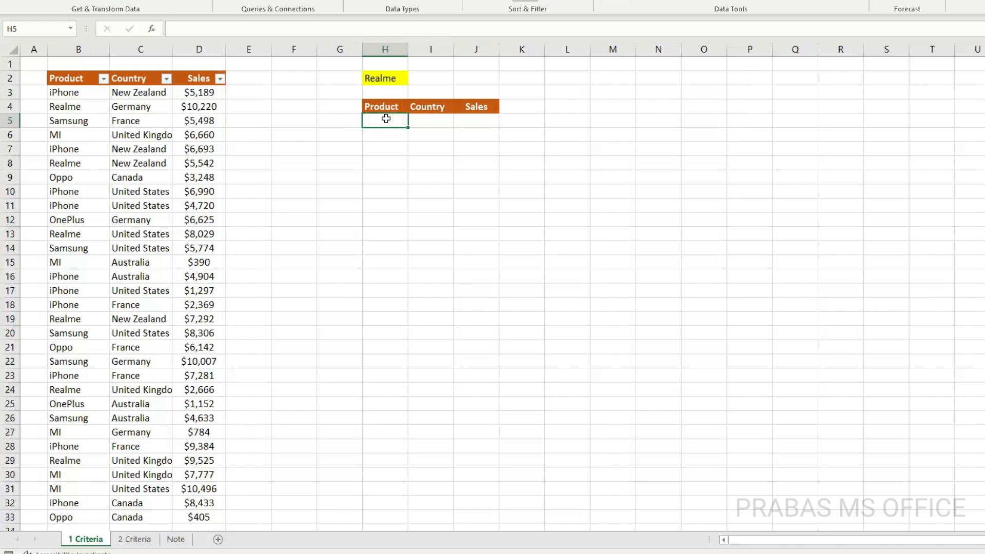
{"action": "type", "text": "=fil"}
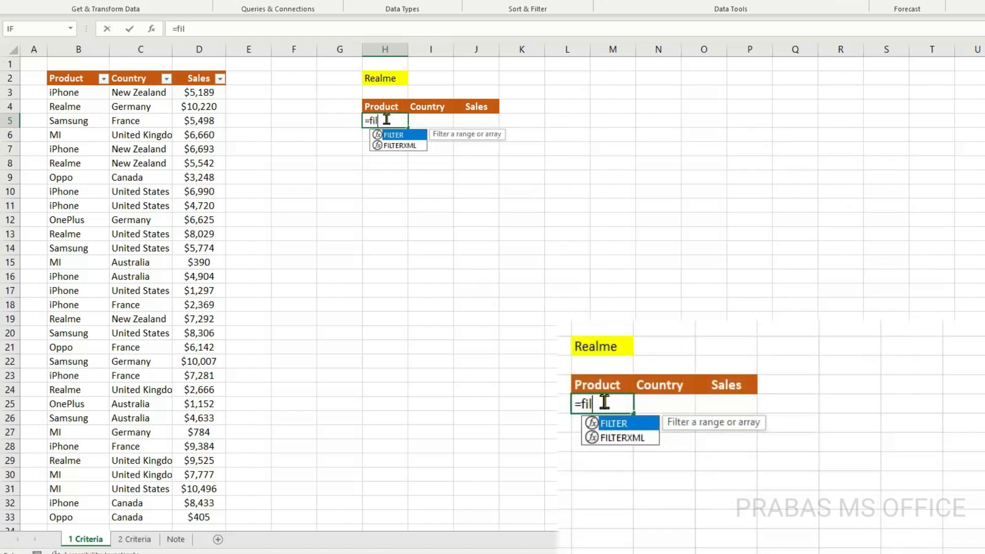
{"action": "key", "text": "Tab"}
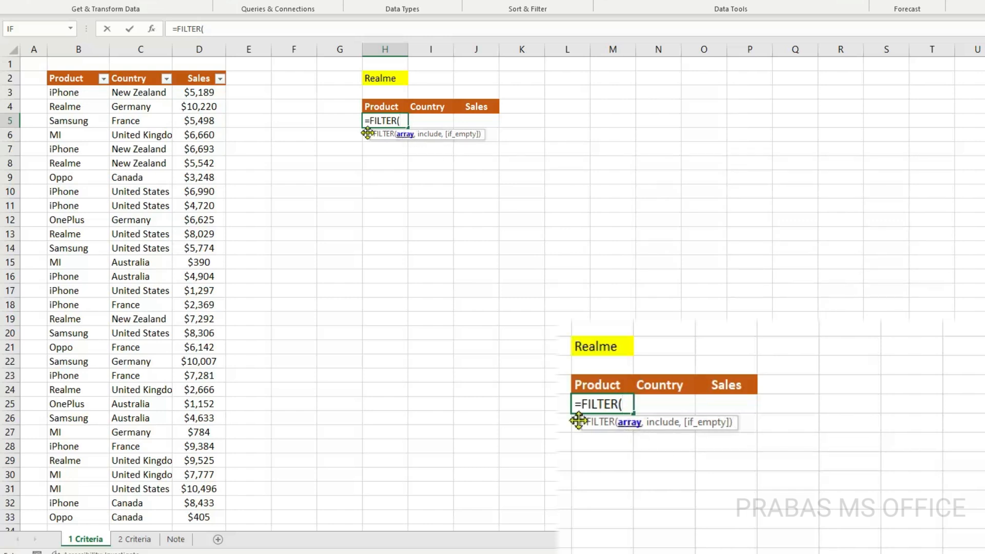
{"action": "left_click_drag", "start_coordinate": [67, 87], "coordinate": [203, 517]}
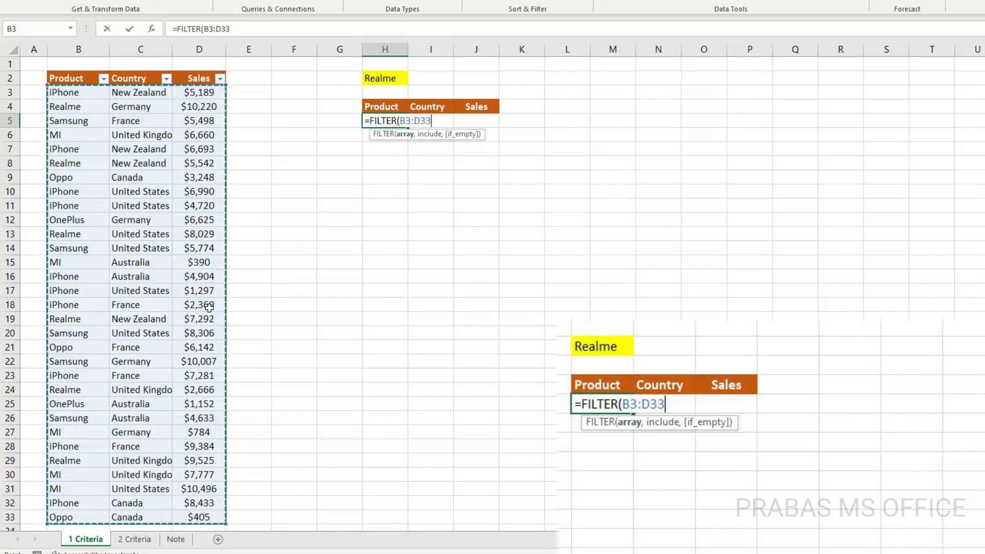
{"action": "type", "text": ","}
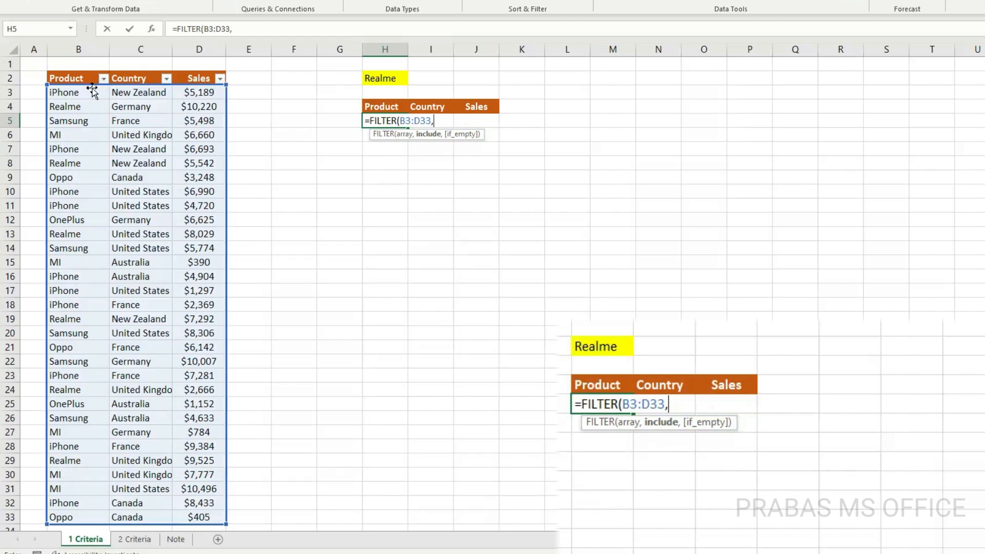
{"action": "left_click_drag", "start_coordinate": [79, 92], "coordinate": [82, 516]}
{"action": "type", "text": "="}
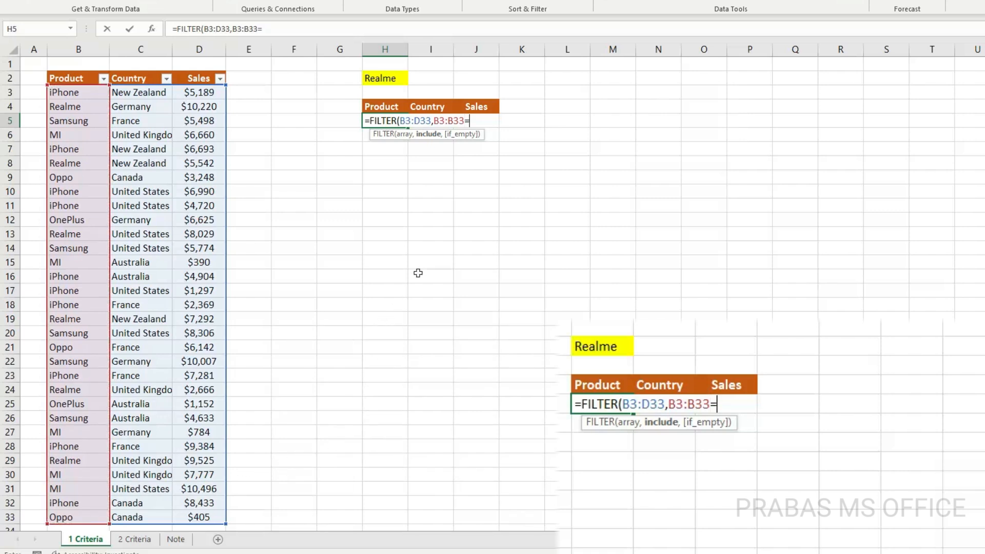
{"action": "left_click", "coordinate": [374, 77]}
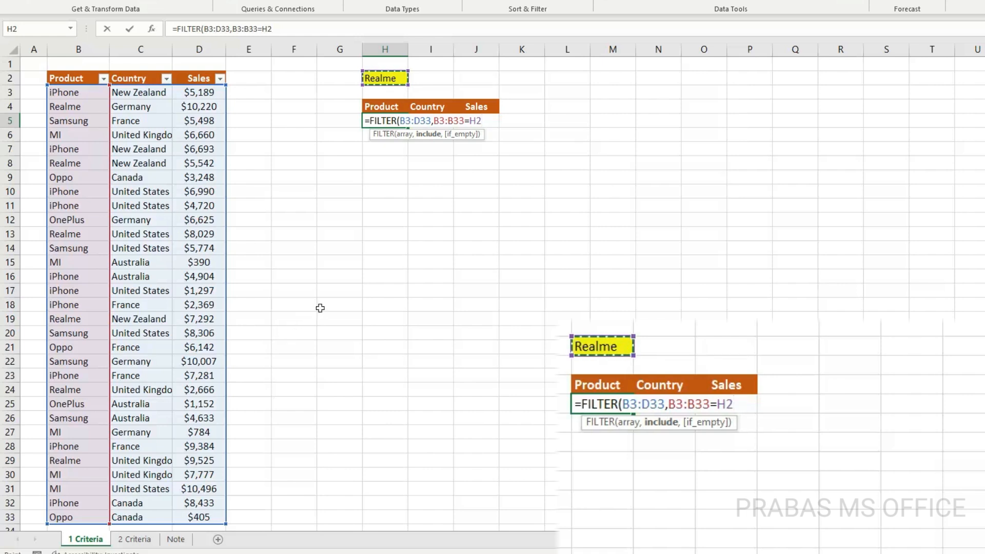
Complete the FILTER formula with "No Data" as the if-empty value and enter it
{"action": "type", "text": ","}
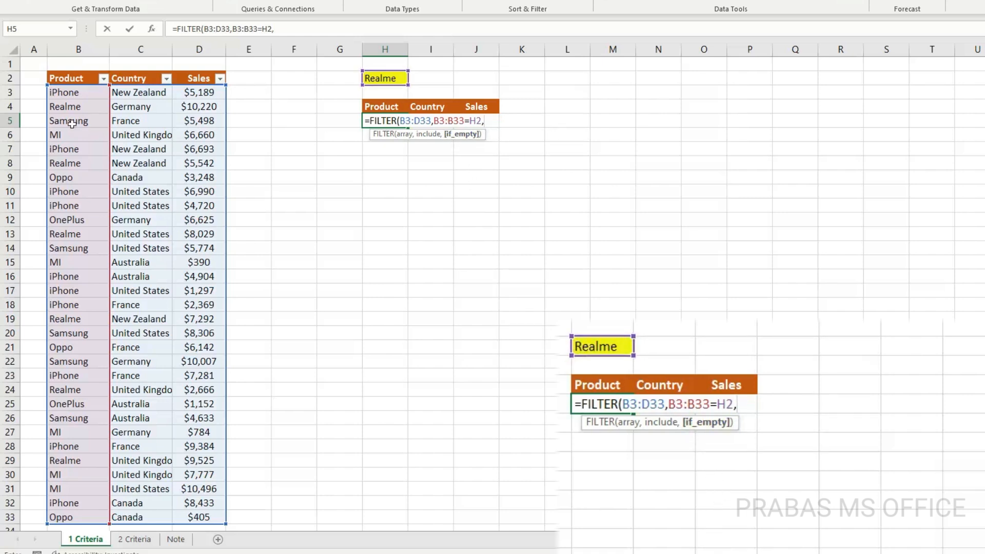
{"action": "type", "text": "\"No Data"}
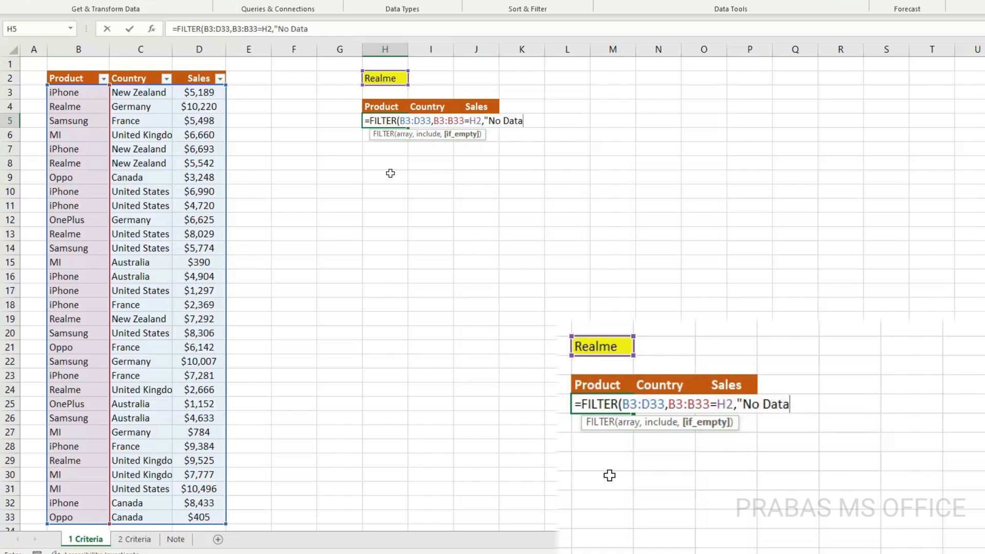
{"action": "type", "text": "\")"}
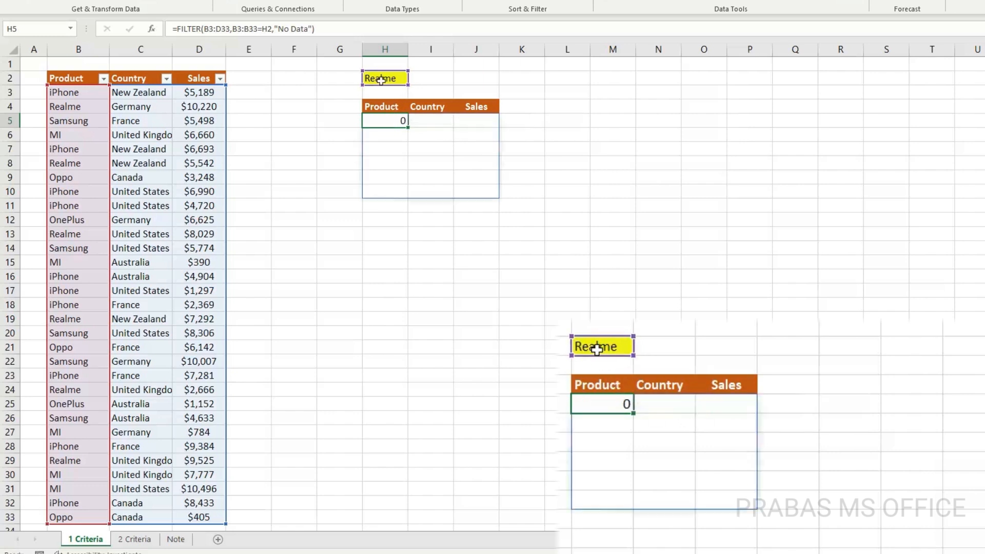
{"action": "key", "text": "Return"}
Check the filtered results and change the product in B4 to iPhone to test how they update
{"action": "left_click_drag", "start_coordinate": [389, 121], "coordinate": [470, 185]}
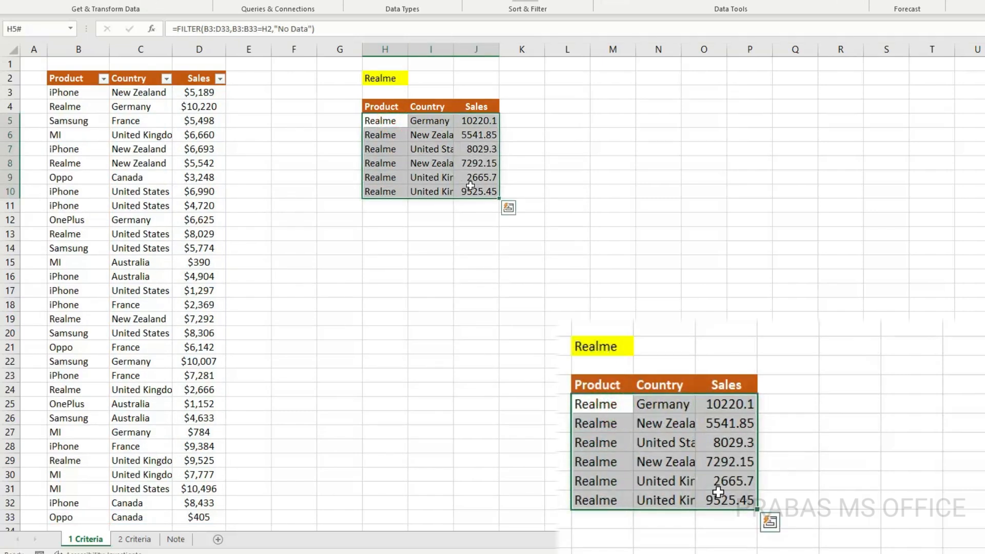
{"action": "left_click", "coordinate": [380, 121]}
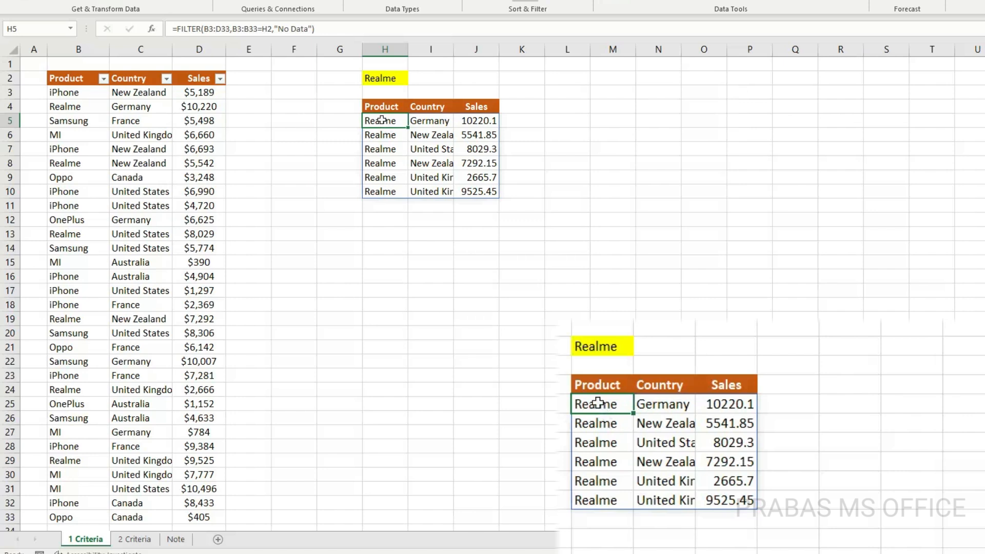
{"action": "left_click", "coordinate": [66, 105]}
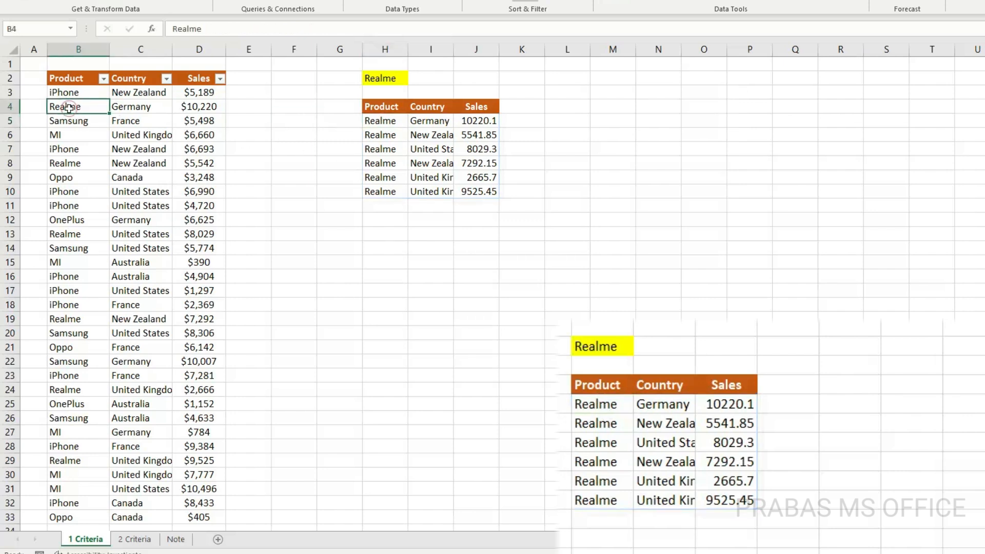
{"action": "type", "text": "Iphone"}
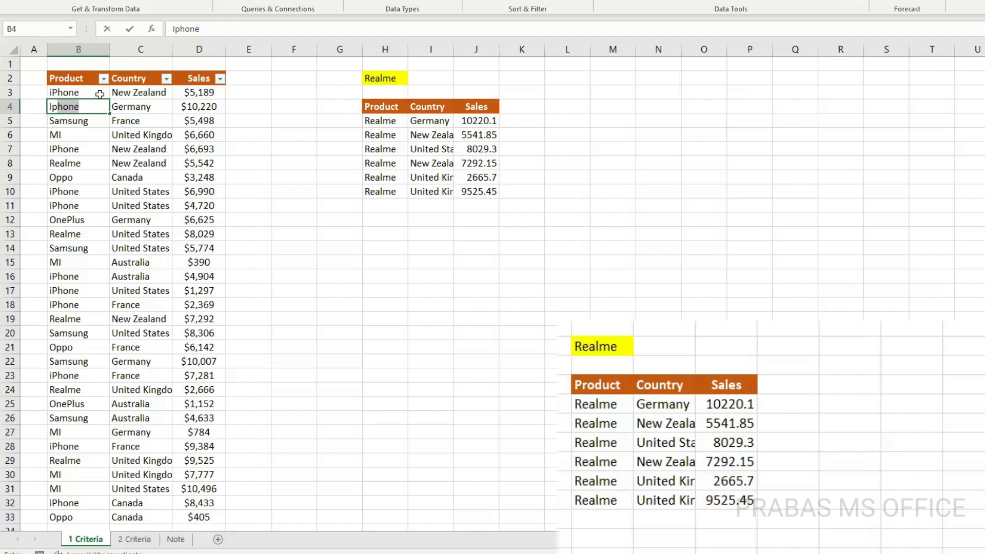
{"action": "key", "text": "Tab"}
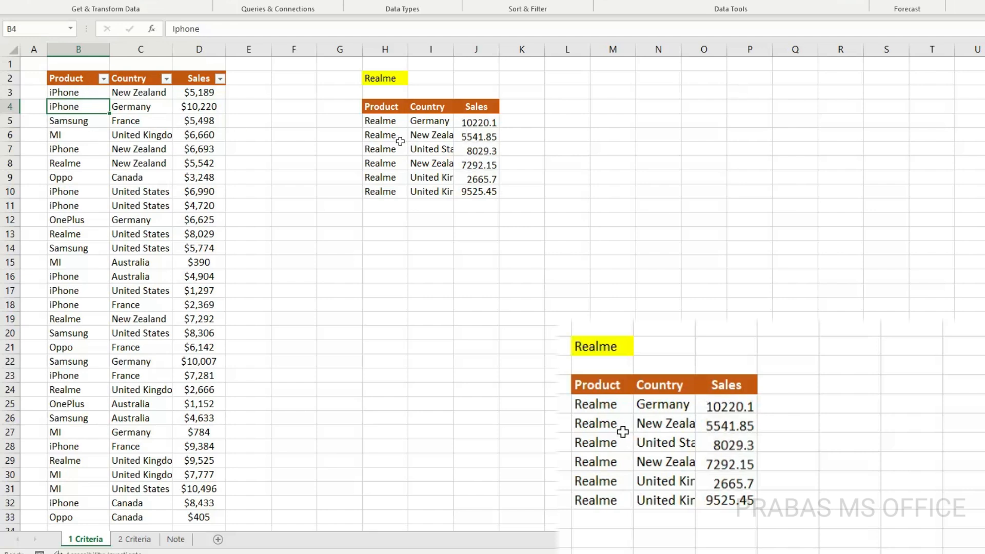
{"action": "left_click_drag", "start_coordinate": [394, 121], "coordinate": [465, 176]}
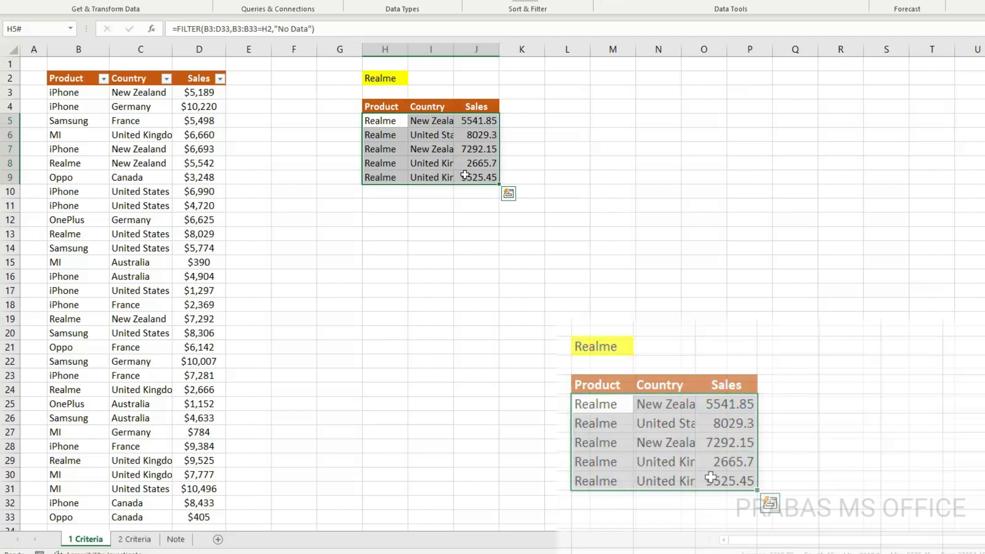
Test criteria cell H2 with Samsung and OnePlus, and leave it set to Samsung
{"action": "left_click", "coordinate": [404, 78]}
{"action": "left_click", "coordinate": [414, 78]}
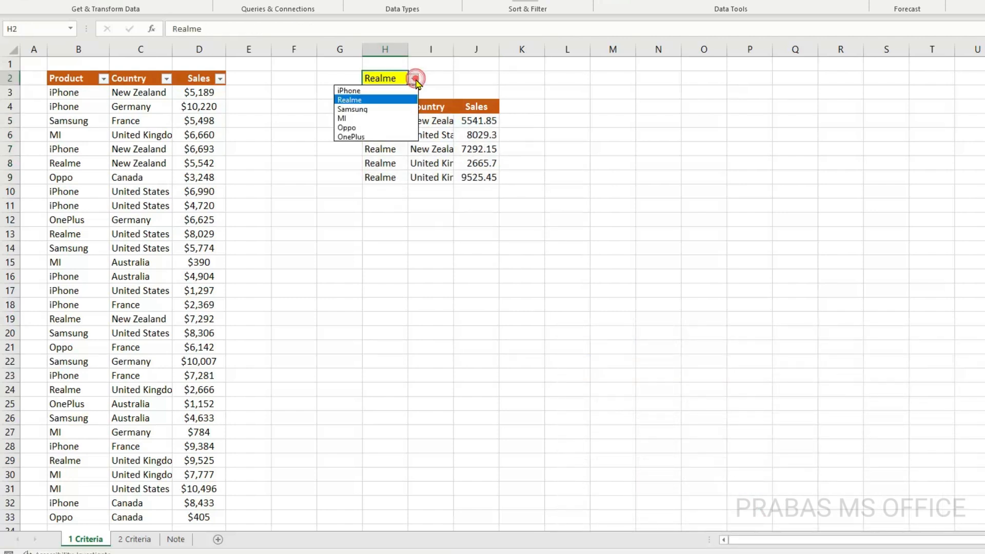
{"action": "left_click", "coordinate": [394, 106]}
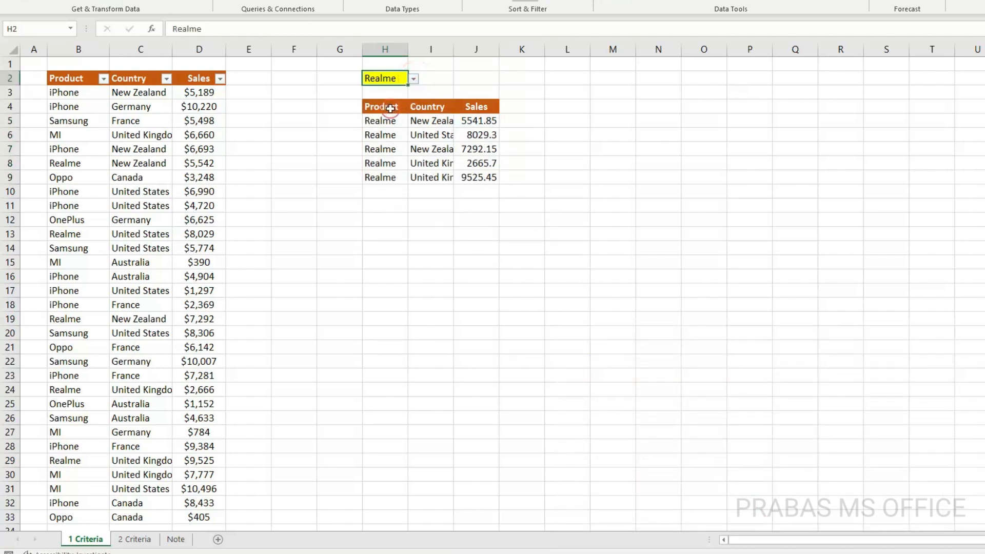
{"action": "left_click", "coordinate": [413, 78]}
{"action": "left_click", "coordinate": [383, 133]}
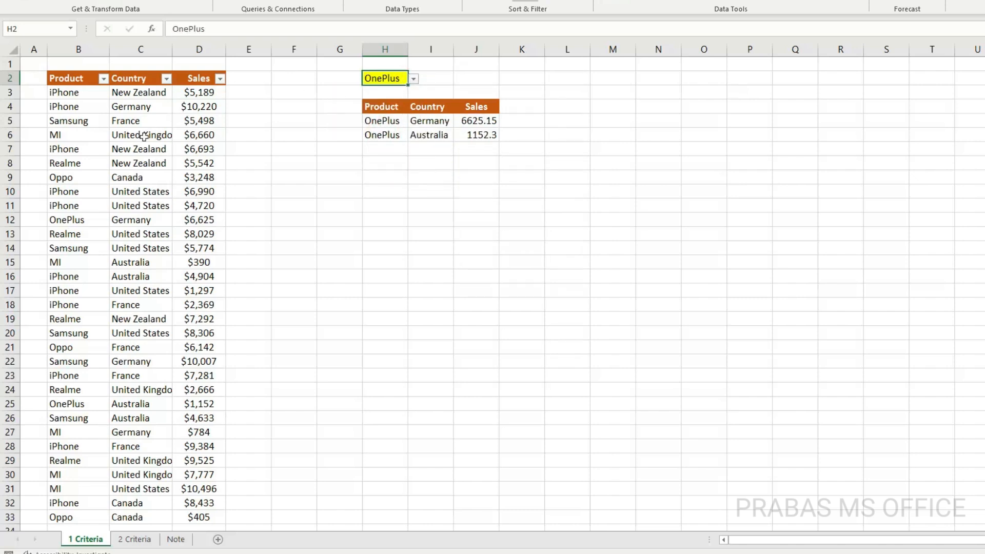
{"action": "left_click", "coordinate": [413, 78]}
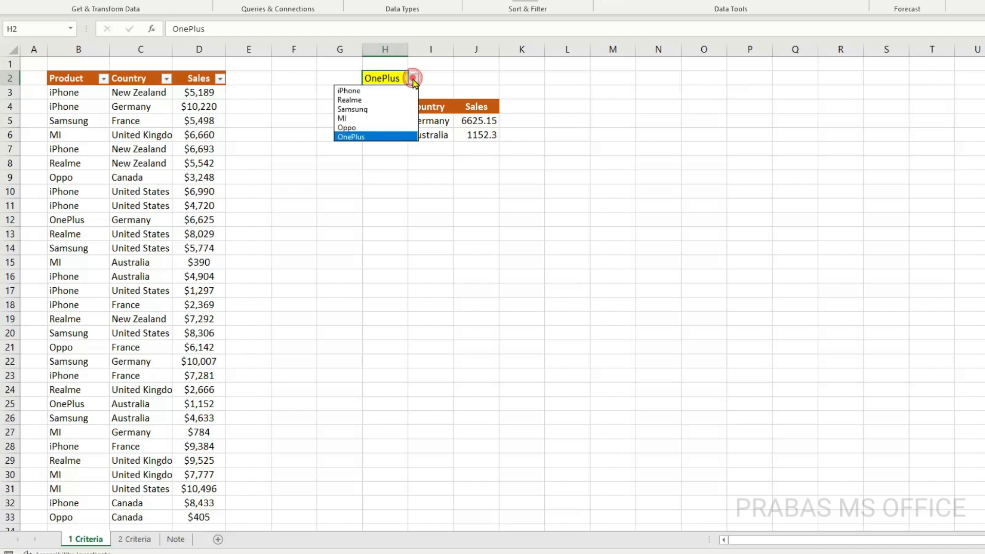
{"action": "left_click", "coordinate": [398, 110]}
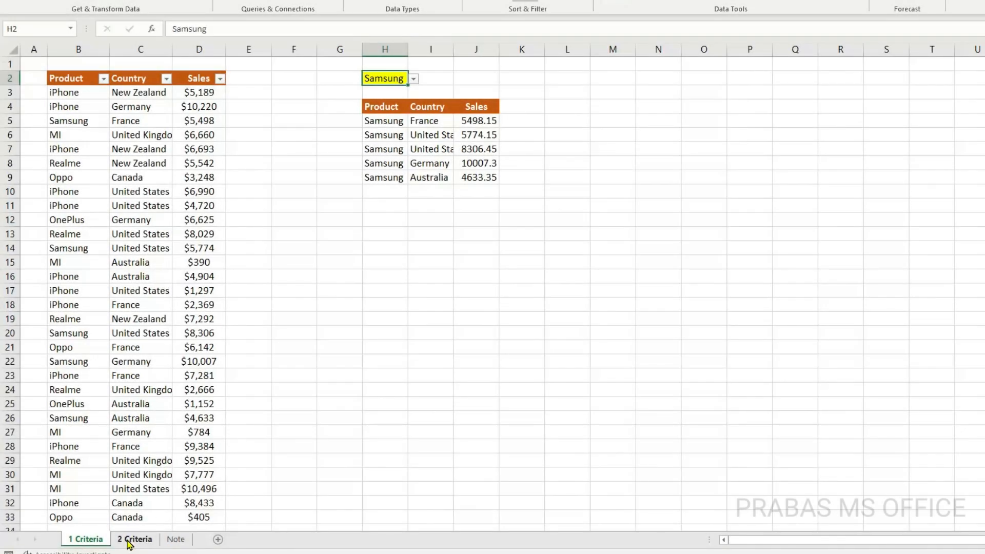
On the 2 Criteria sheet, start a FILTER formula in H5 with B3:D33 as the array
{"action": "left_click", "coordinate": [129, 540]}
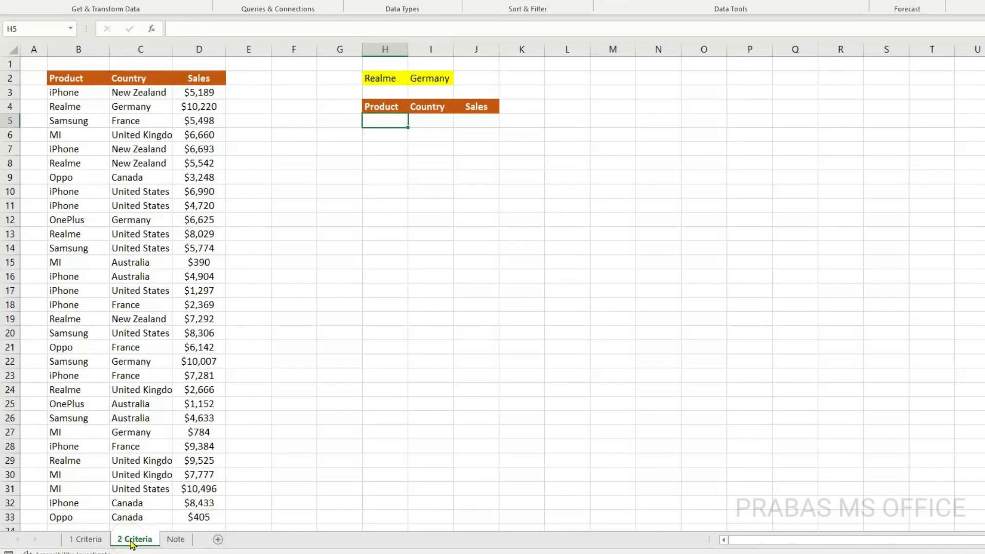
{"action": "left_click_drag", "start_coordinate": [380, 82], "coordinate": [430, 81]}
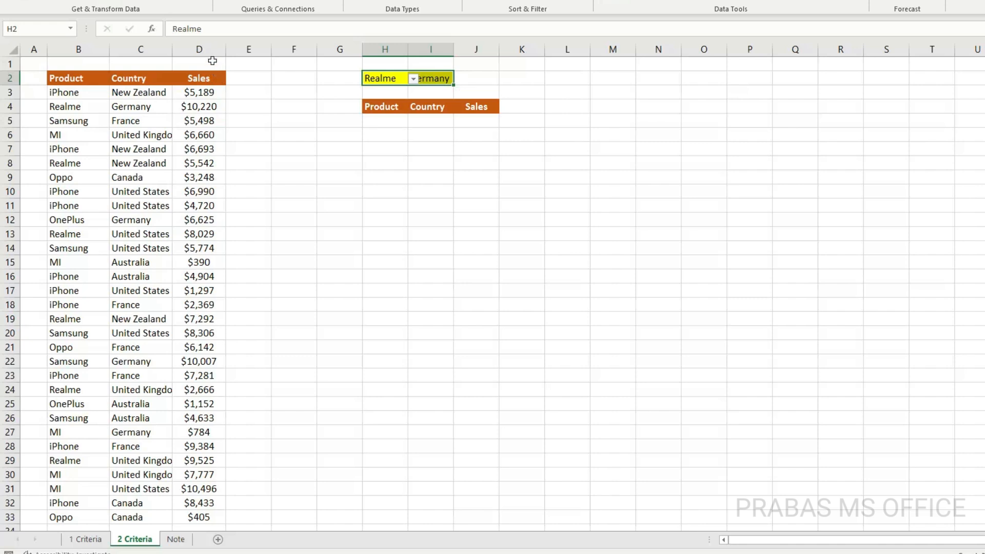
{"action": "left_click", "coordinate": [395, 119]}
{"action": "type", "text": "="}
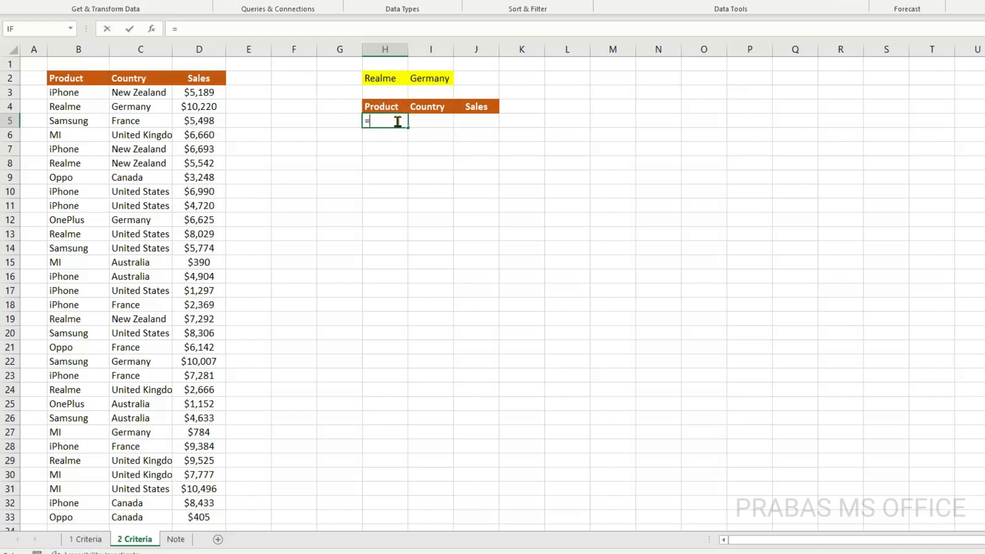
{"action": "type", "text": "filte"}
{"action": "key", "text": "Tab"}
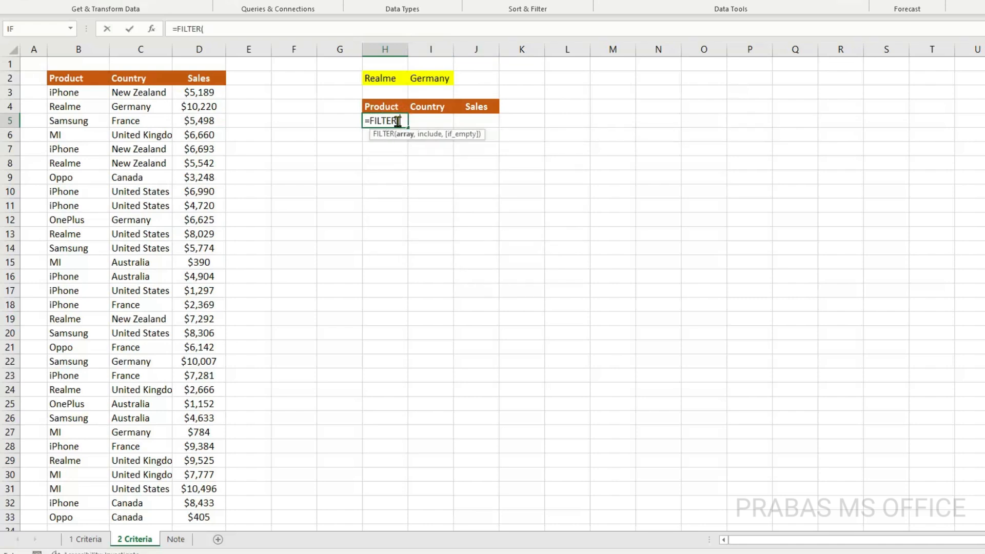
{"action": "left_click", "coordinate": [57, 91]}
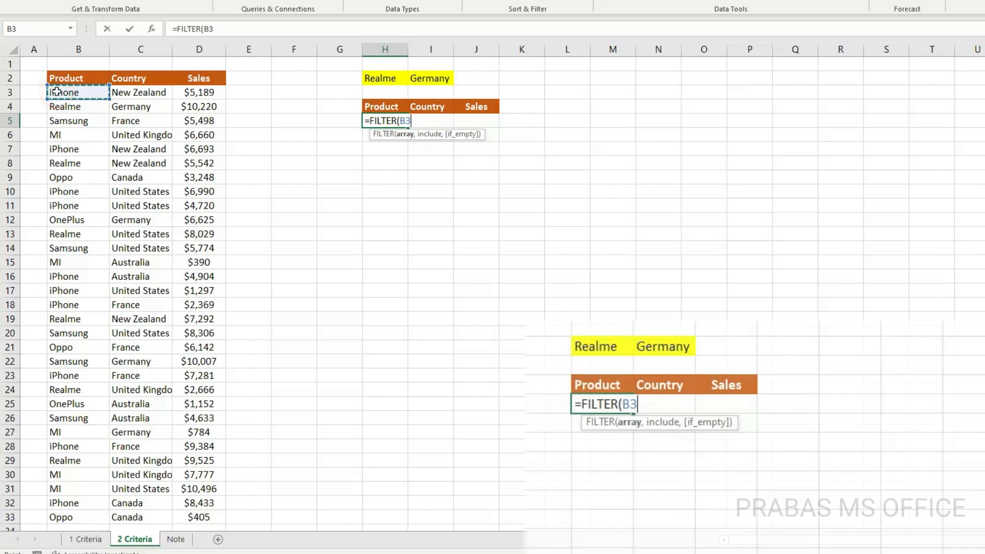
{"action": "key", "text": "ctrl+shift+Right"}
{"action": "key", "text": "ctrl+shift+Down"}
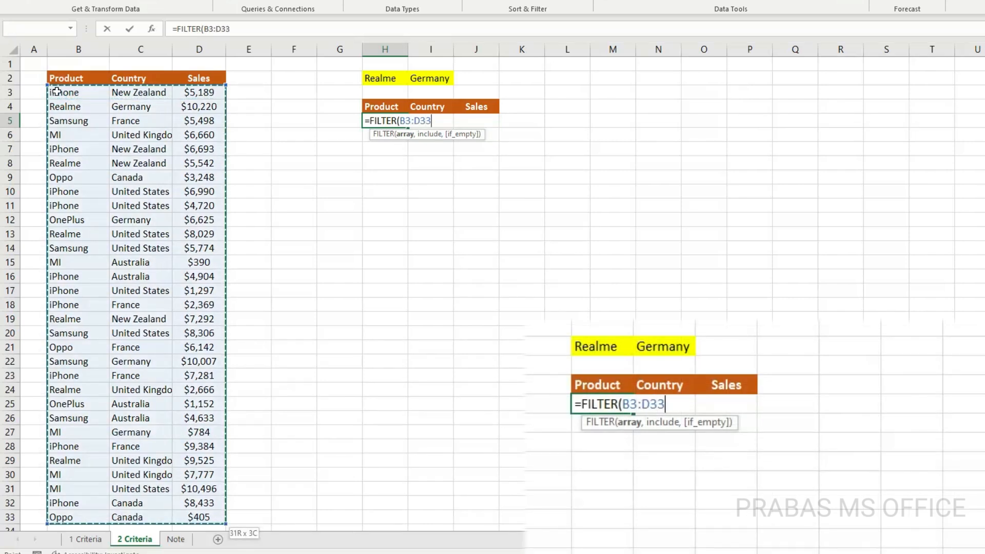
{"action": "type", "text": ","}
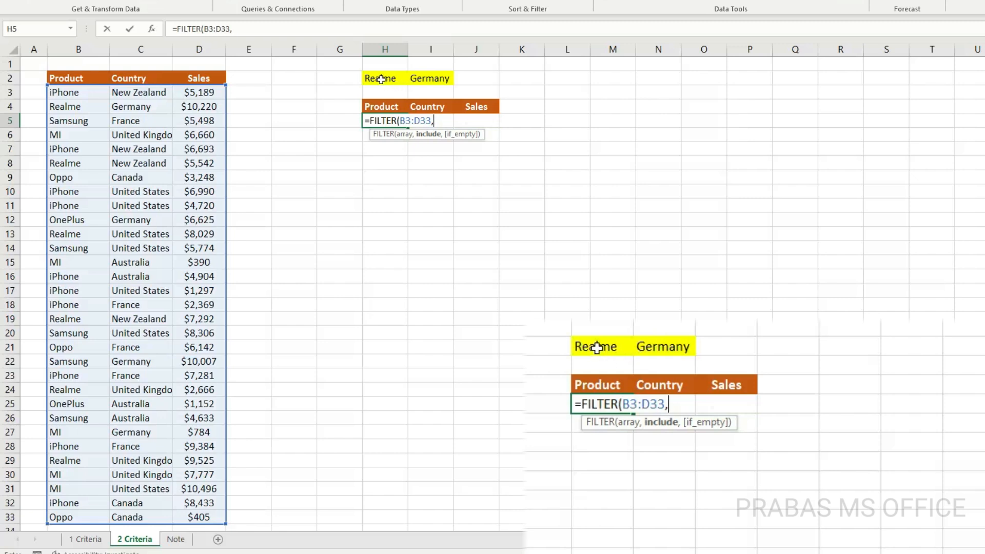
Add the product condition (B3:B33=H2), enclosed in parentheses, as the include argument of the FILTER formula
{"action": "left_click", "coordinate": [83, 96]}
{"action": "key", "text": "ctrl+shift+Down"}
{"action": "type", "text": "="}
{"action": "left_click", "coordinate": [380, 78]}
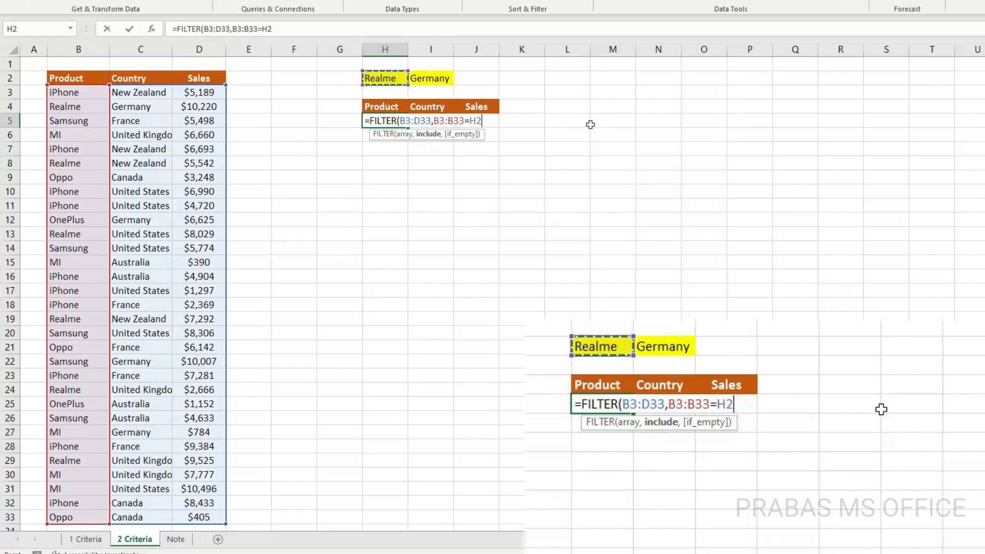
{"action": "type", "text": ")"}
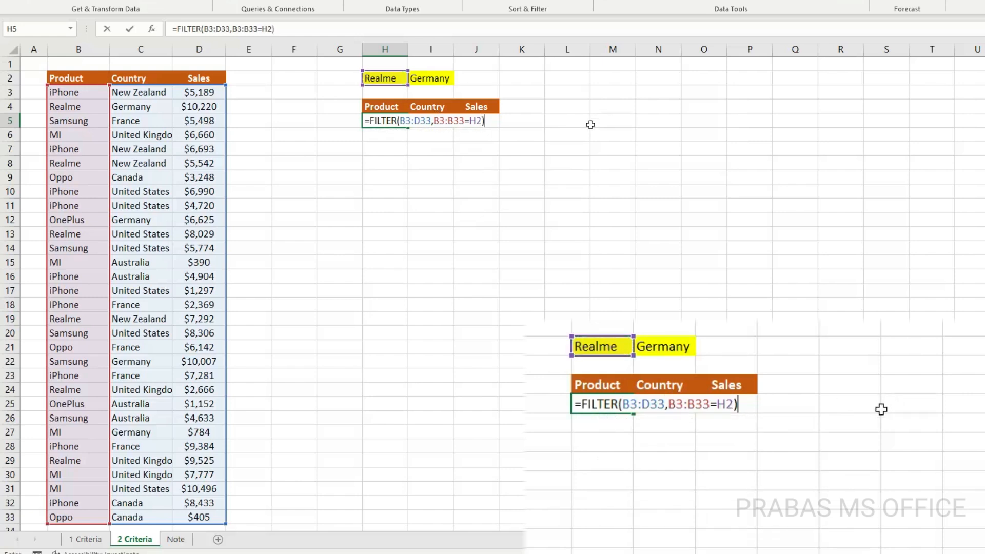
{"action": "left_click", "coordinate": [434, 120]}
{"action": "type", "text": "("}
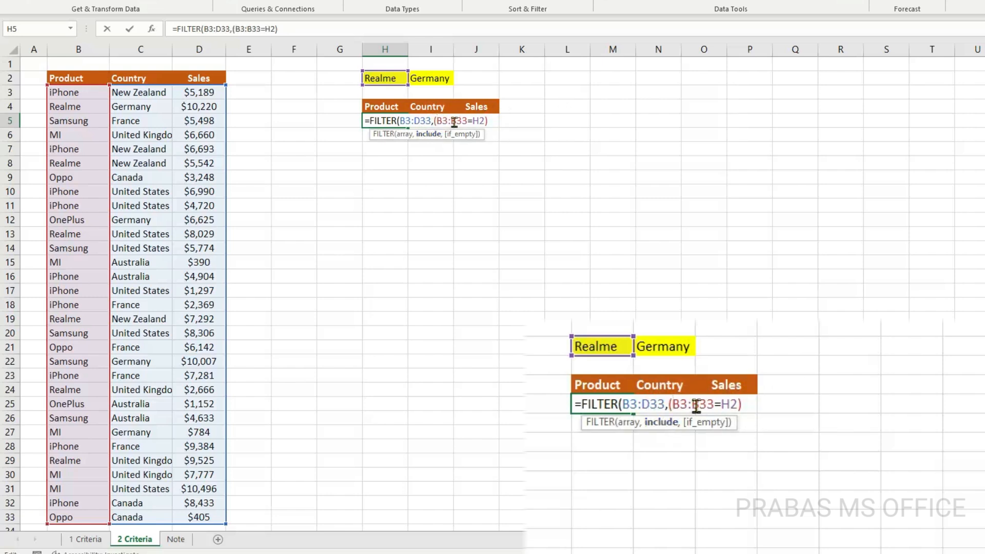
Multiply the product condition by a parenthesised country condition, (C3:C33=I2), in the FILTER formula
{"action": "left_click", "coordinate": [491, 119]}
{"action": "type", "text": "*"}
{"action": "left_click_drag", "start_coordinate": [145, 94], "coordinate": [140, 189]}
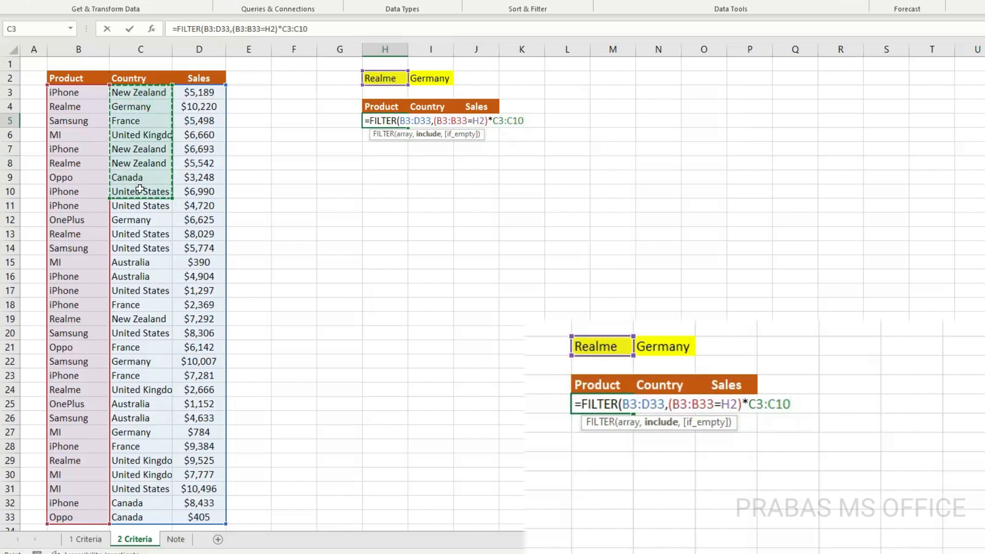
{"action": "key", "text": "ctrl+shift+Down"}
{"action": "type", "text": "="}
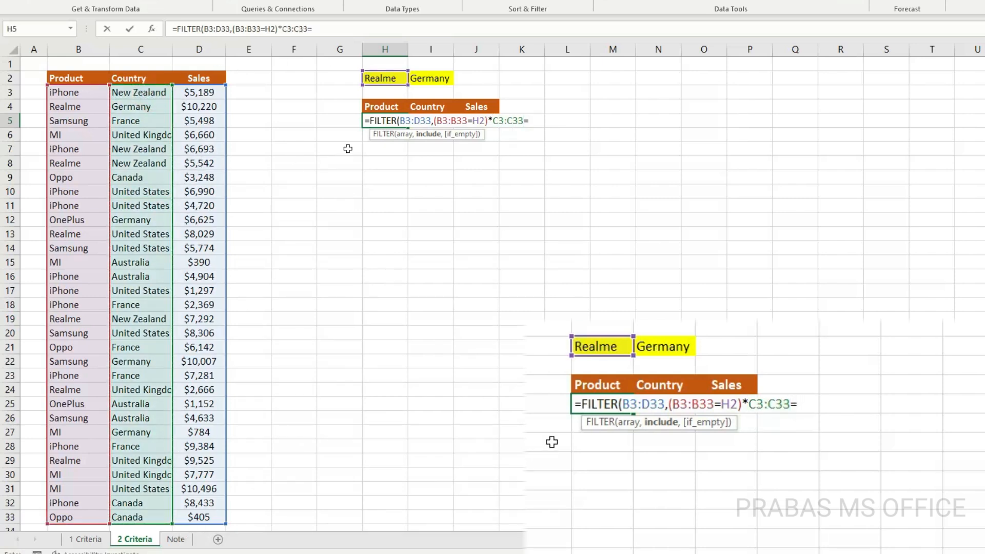
{"action": "left_click", "coordinate": [439, 79]}
{"action": "type", "text": ")"}
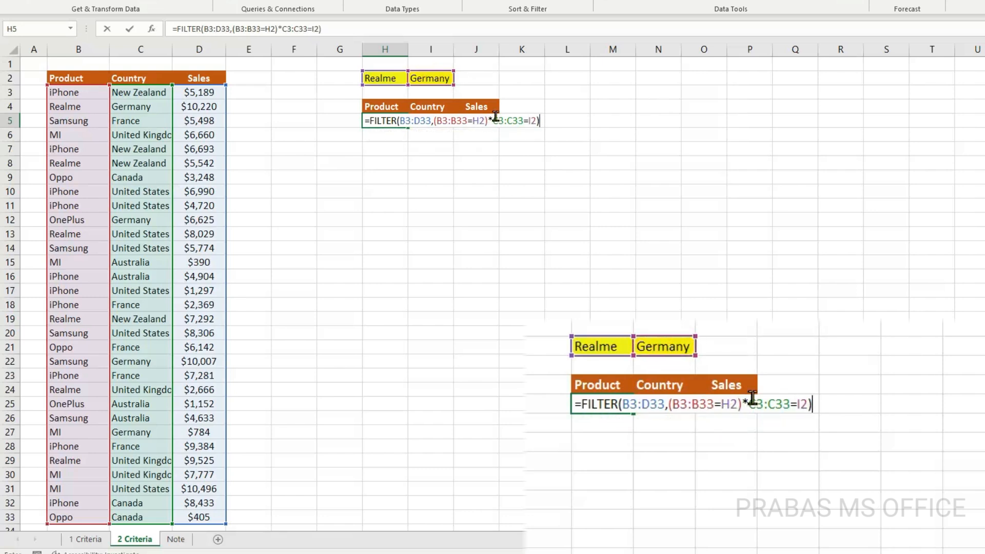
{"action": "left_click", "coordinate": [491, 121]}
{"action": "type", "text": "("}
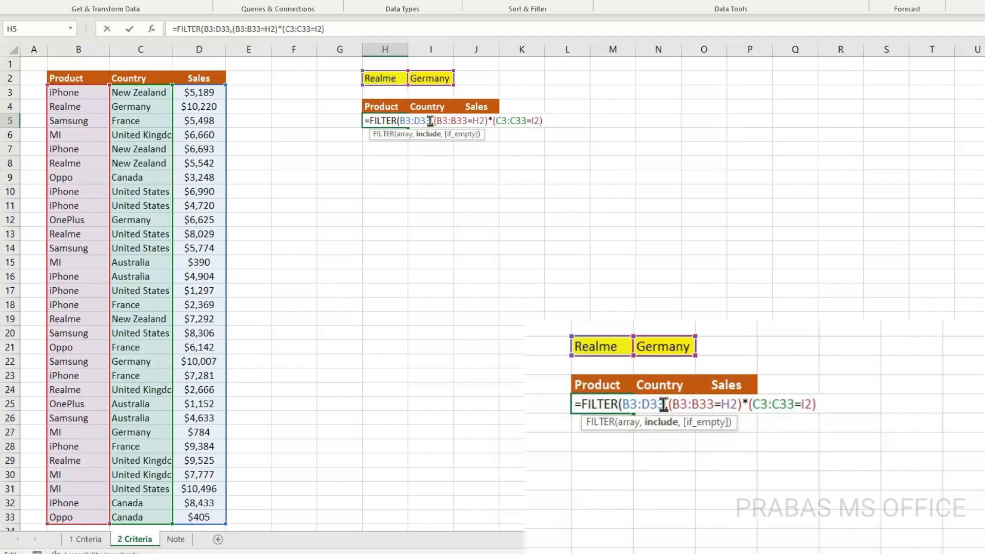
Complete the two-criteria FILTER formula with "No Data" as the if-empty value and enter it
{"action": "left_click", "coordinate": [541, 121]}
{"action": "type", "text": ","}
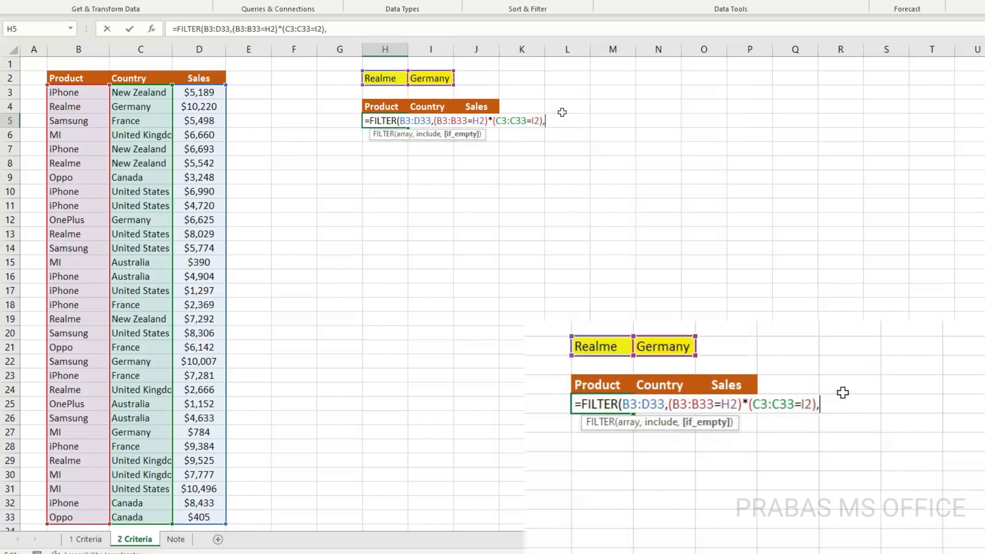
{"action": "left_click", "coordinate": [428, 135]}
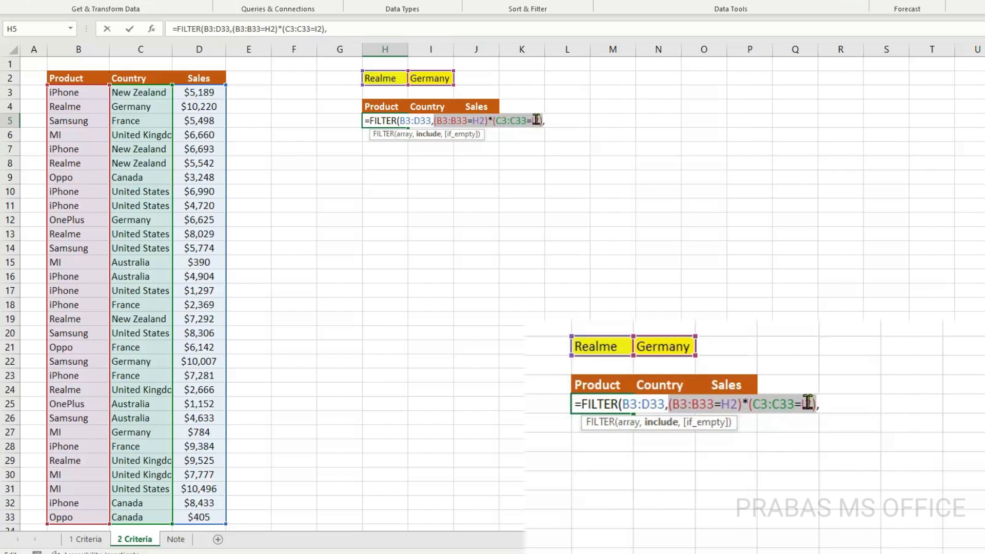
{"action": "left_click", "coordinate": [561, 123]}
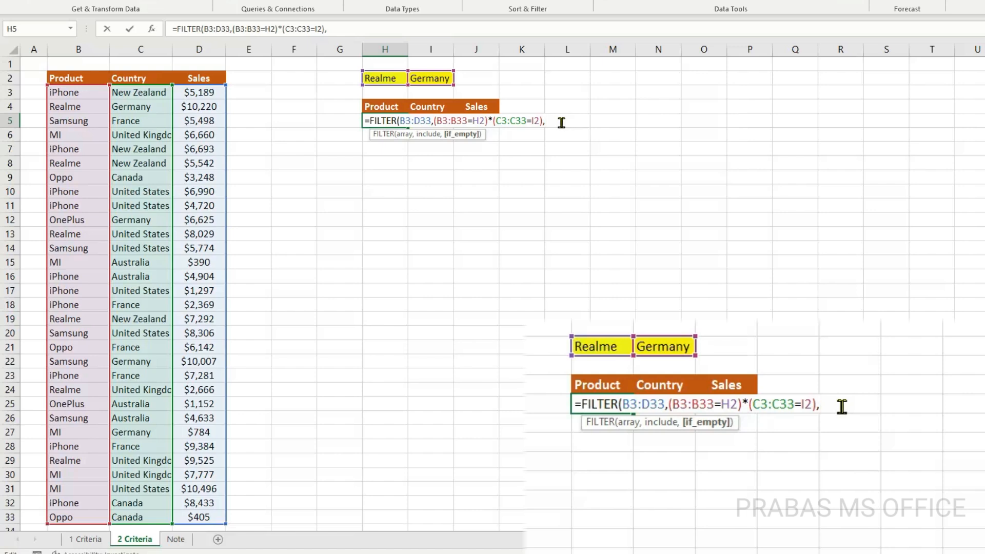
{"action": "type", "text": "\"No Data"}
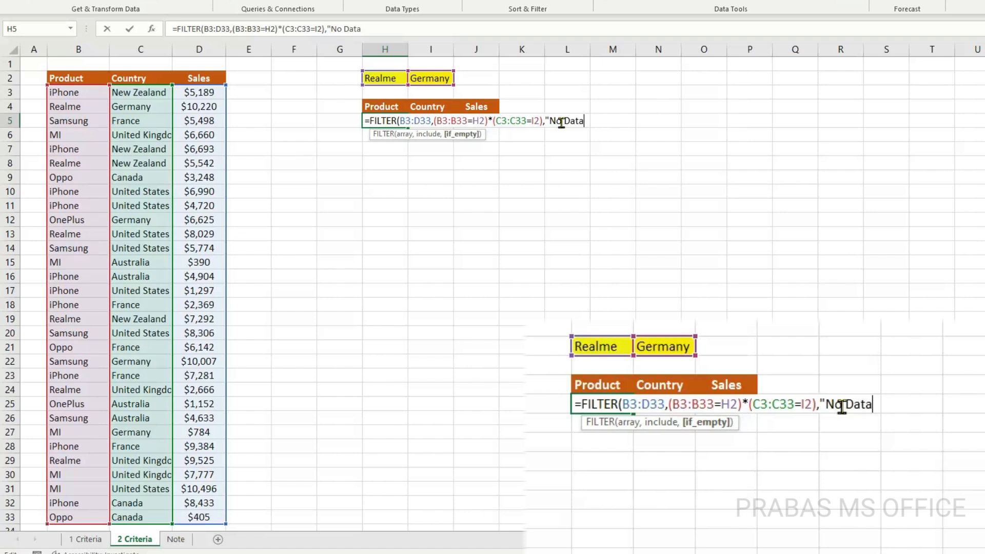
{"action": "type", "text": "\")"}
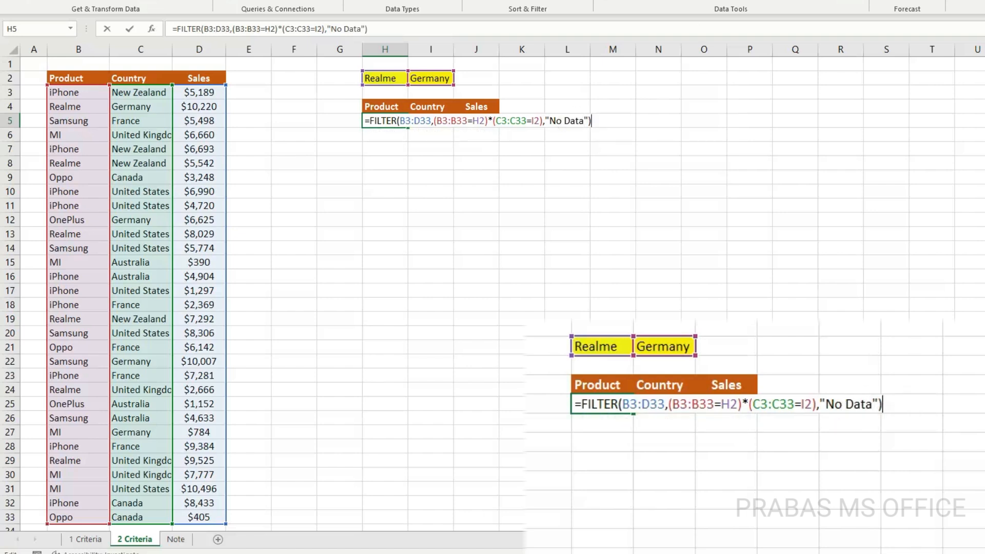
{"action": "key", "text": "Return"}
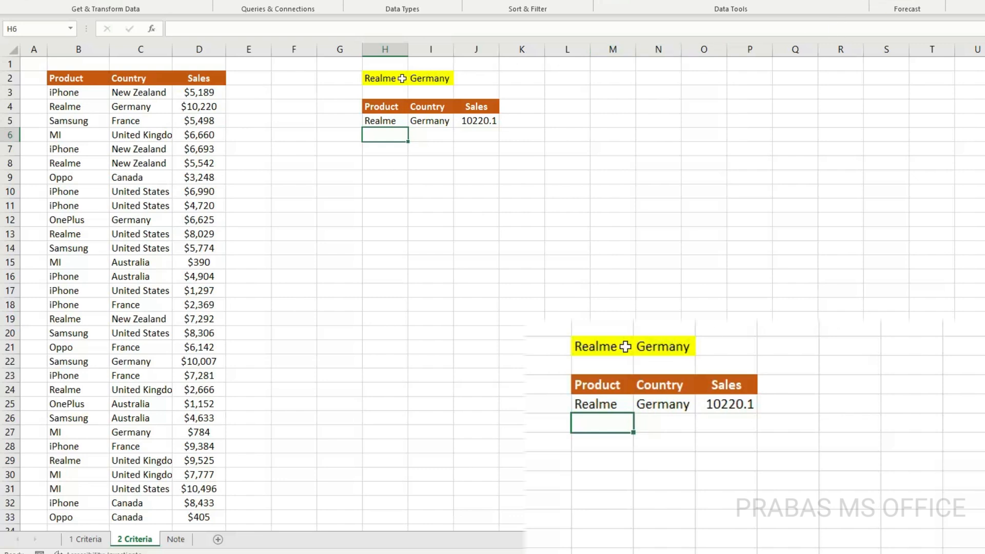
Check the filtered row, test the product criterion in H2 with MI, OnePlus and iPhone, and leave it set to Samsung
{"action": "left_click_drag", "start_coordinate": [384, 78], "coordinate": [410, 77]}
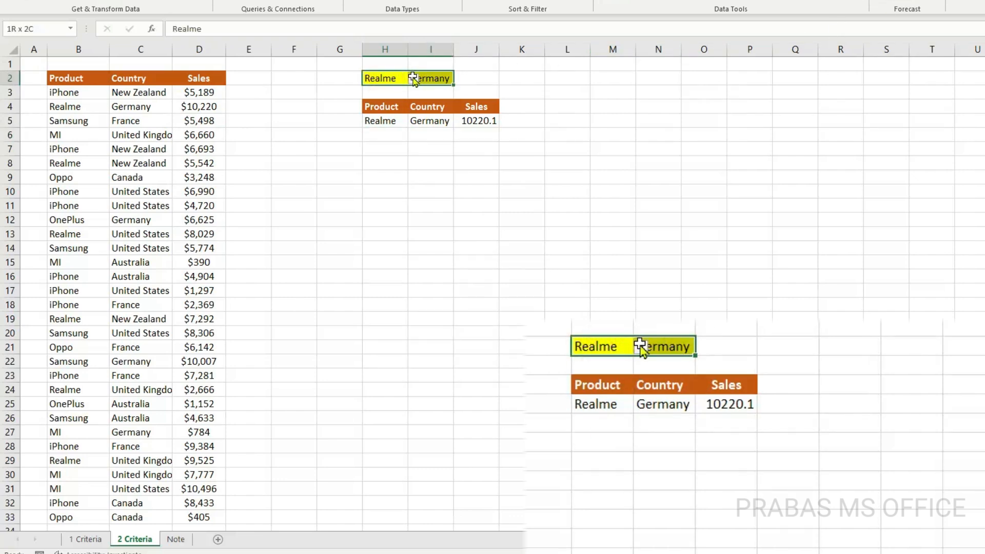
{"action": "left_click_drag", "start_coordinate": [379, 120], "coordinate": [477, 120]}
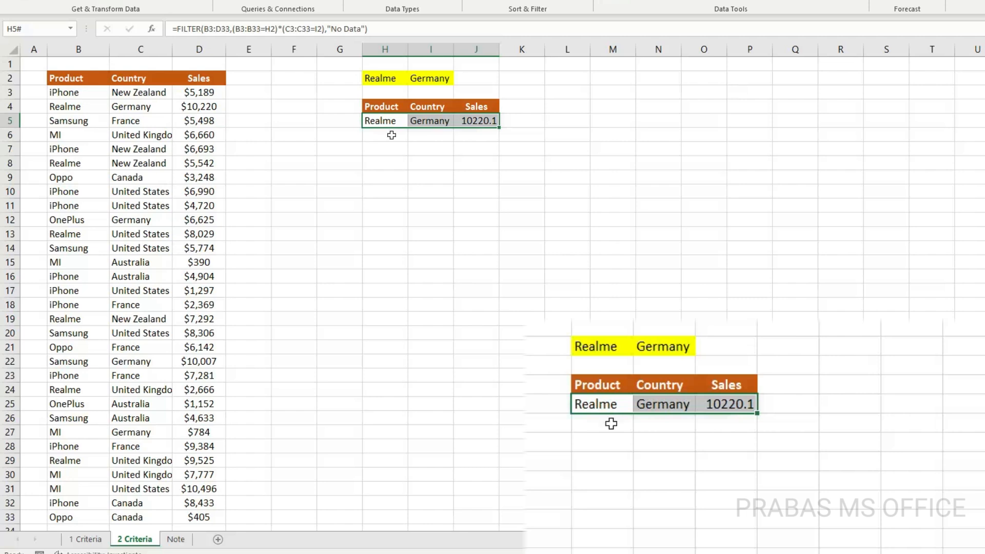
{"action": "left_click", "coordinate": [398, 80]}
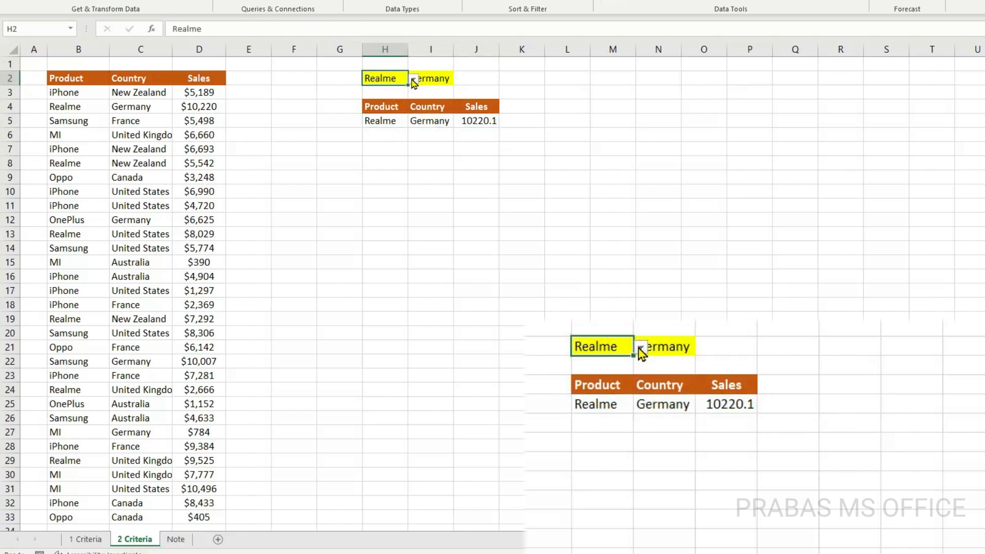
{"action": "left_click", "coordinate": [413, 79]}
{"action": "left_click", "coordinate": [377, 119]}
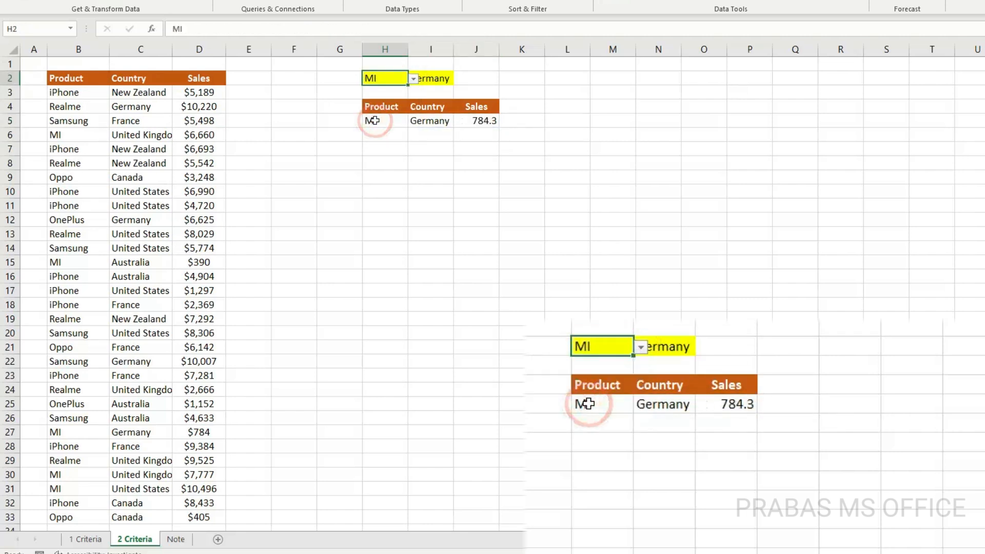
{"action": "left_click", "coordinate": [413, 79]}
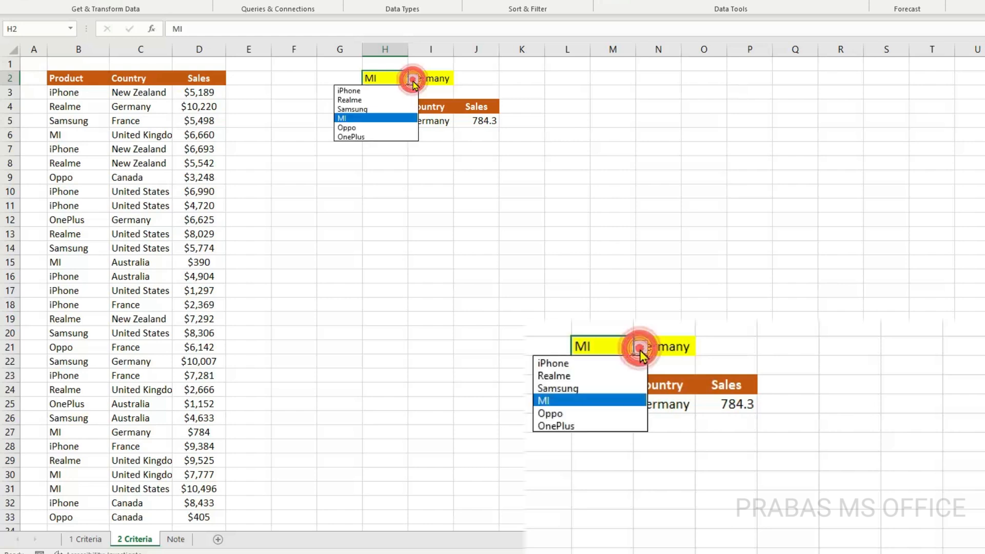
{"action": "left_click", "coordinate": [377, 134]}
{"action": "left_click", "coordinate": [413, 79]}
{"action": "left_click", "coordinate": [397, 95]}
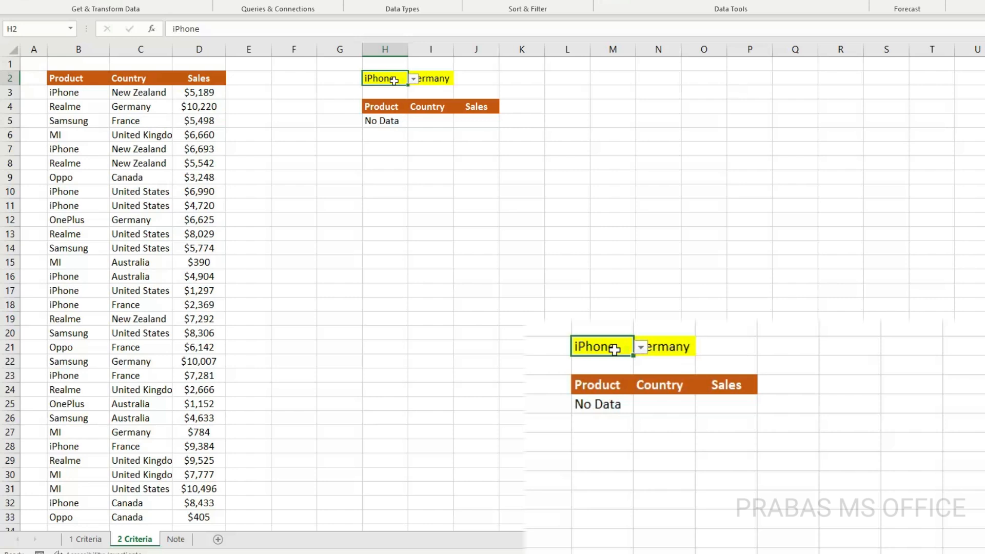
{"action": "left_click", "coordinate": [413, 79]}
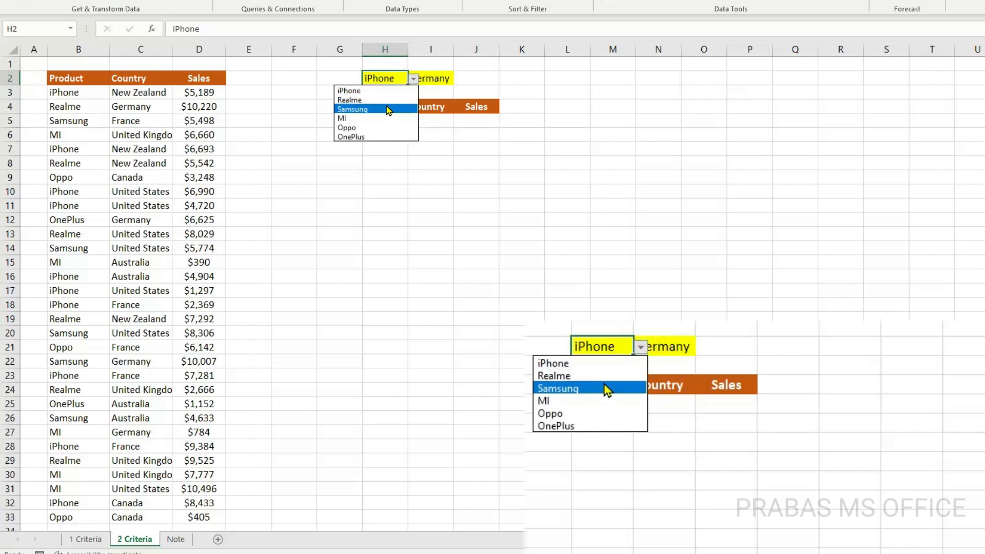
{"action": "left_click", "coordinate": [386, 105]}
Try another country in criteria cell I2, and leave it set to United States
{"action": "left_click", "coordinate": [431, 81]}
{"action": "left_click", "coordinate": [459, 78]}
{"action": "left_click", "coordinate": [444, 91]}
{"action": "left_click", "coordinate": [459, 79]}
{"action": "left_click", "coordinate": [433, 136]}
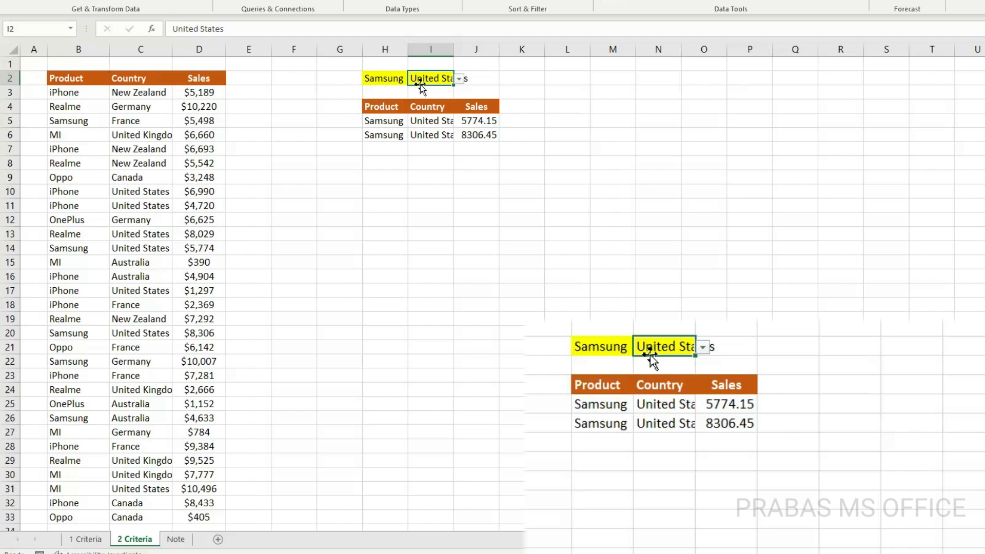
{"action": "left_click", "coordinate": [464, 106]}
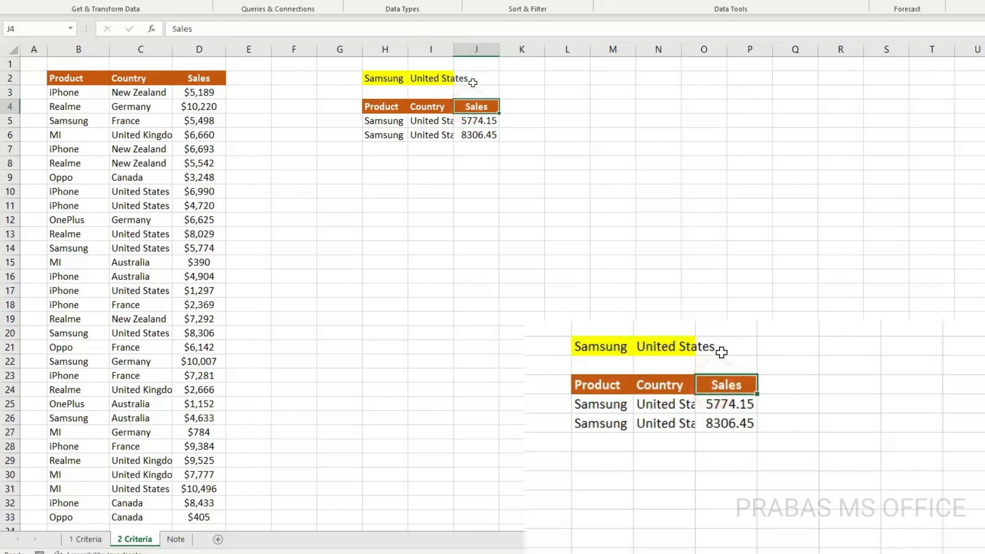
{"action": "left_click", "coordinate": [473, 82]}
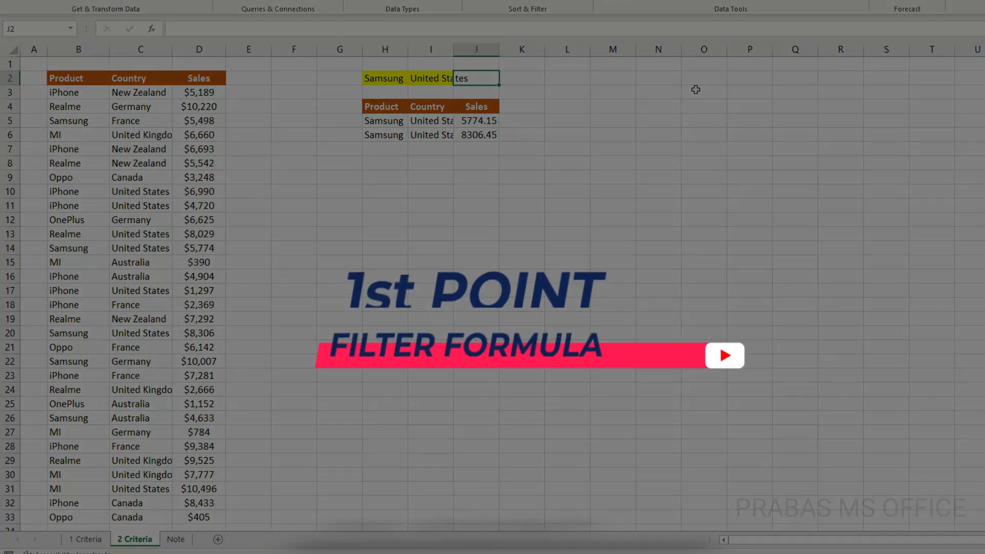
Review the two conditions in the H5 formula and the Product and Country columns they are matched against
{"action": "double_click", "coordinate": [393, 121]}
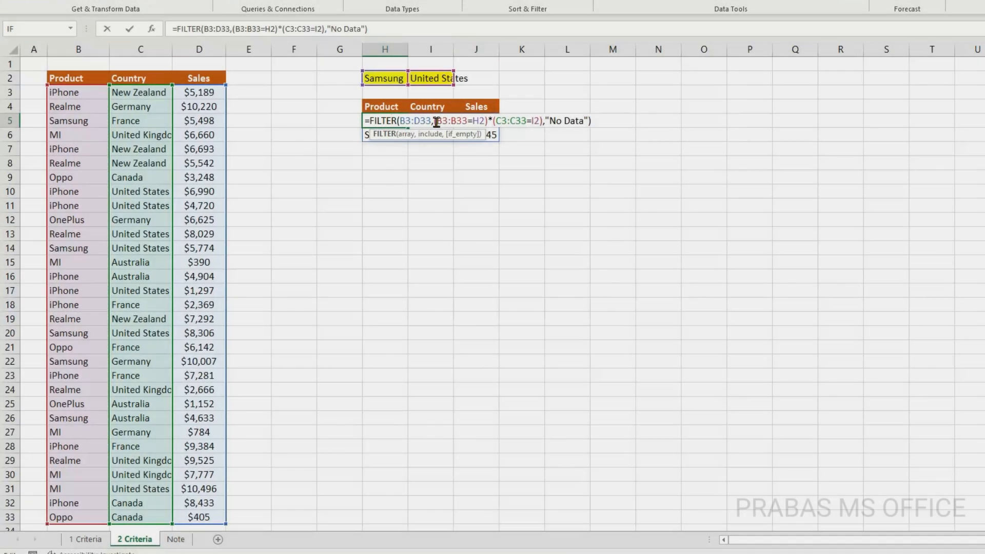
{"action": "left_click_drag", "start_coordinate": [434, 121], "coordinate": [526, 121]}
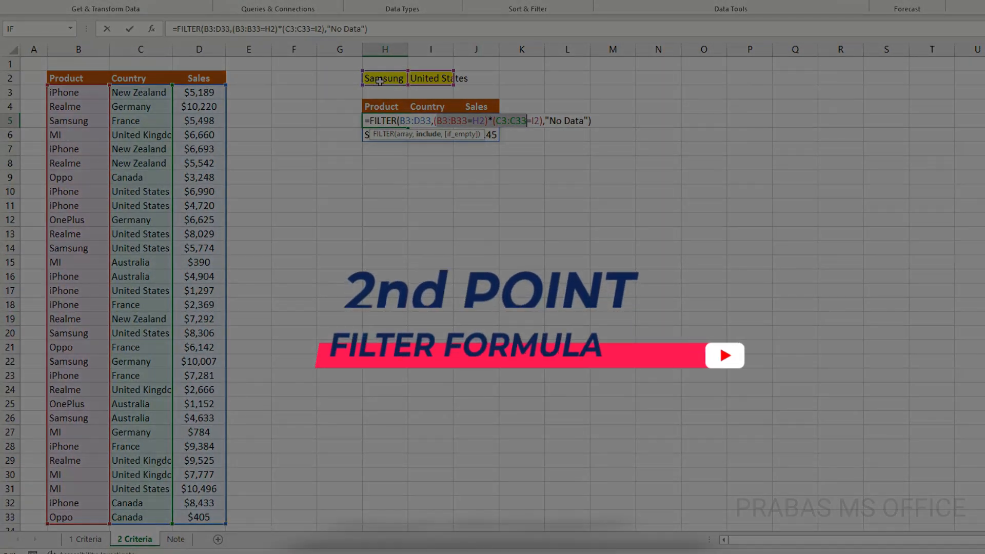
{"action": "key", "text": "ctrl+Return"}
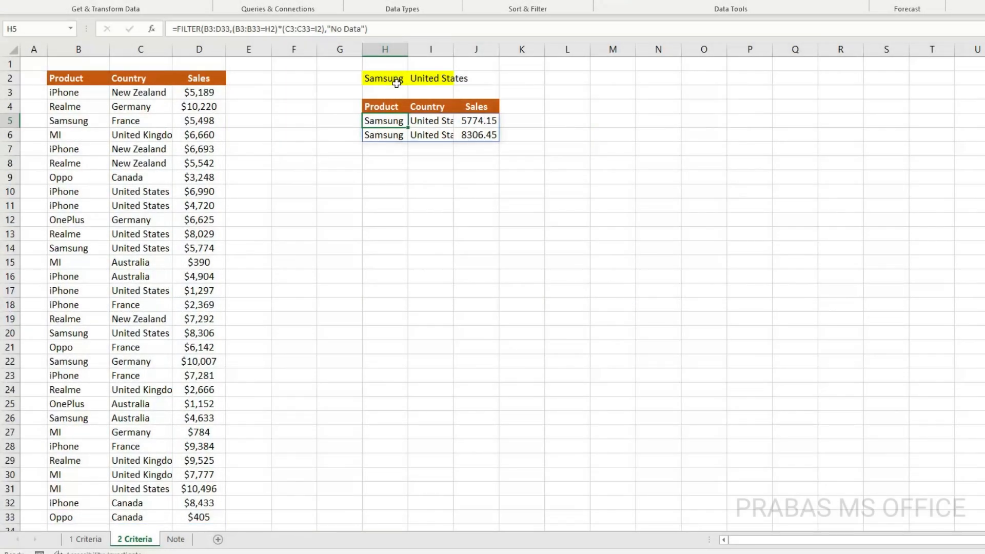
{"action": "left_click_drag", "start_coordinate": [67, 99], "coordinate": [136, 333]}
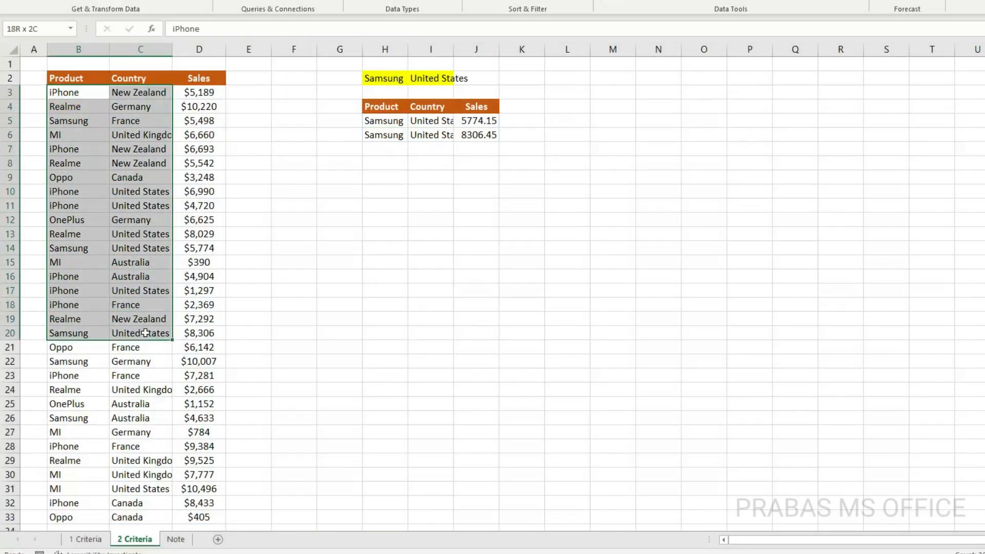
{"action": "left_click_drag", "start_coordinate": [72, 173], "coordinate": [71, 347]}
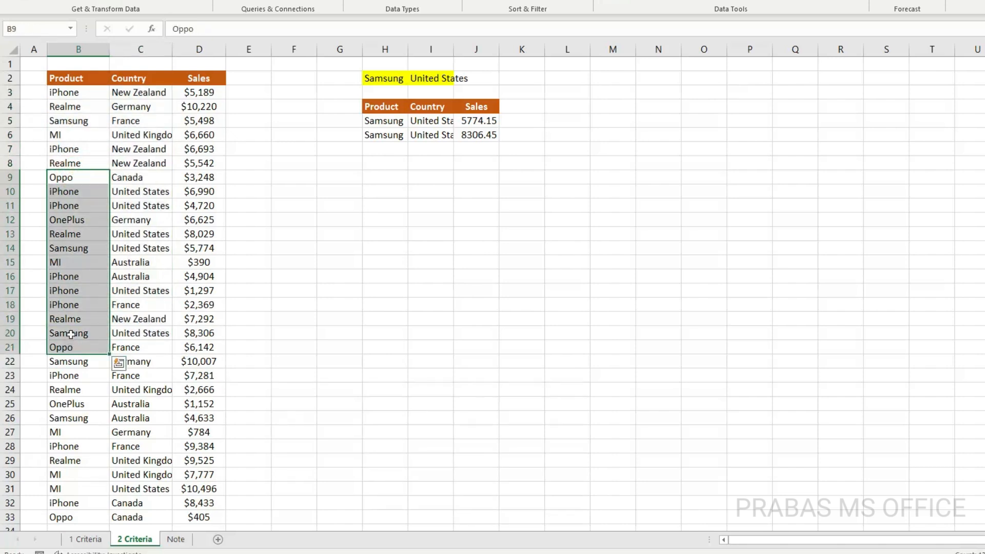
{"action": "left_click_drag", "start_coordinate": [77, 123], "coordinate": [71, 304]}
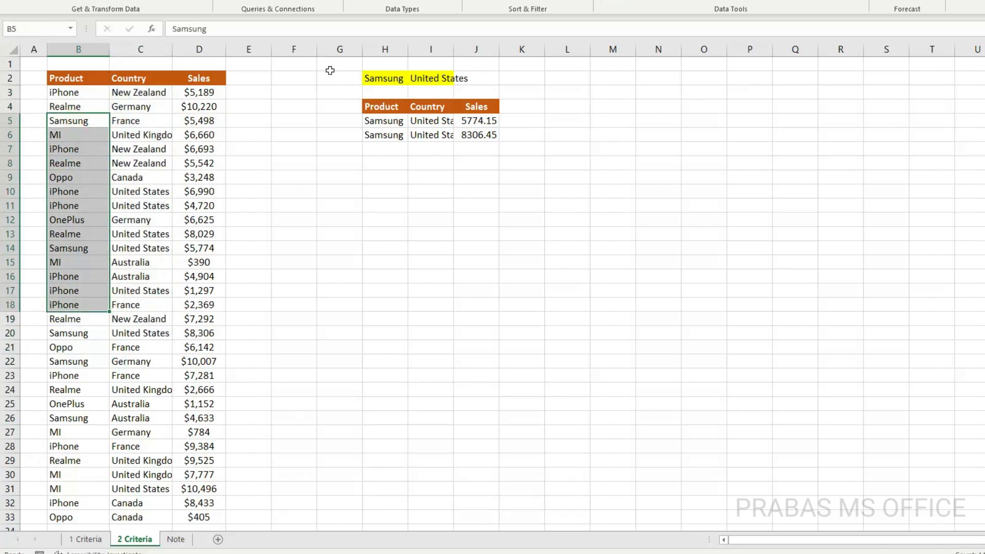
Check the product and country criteria in H2:I2 and compare the filtered results with the 1 Criteria sheet
{"action": "left_click", "coordinate": [377, 80]}
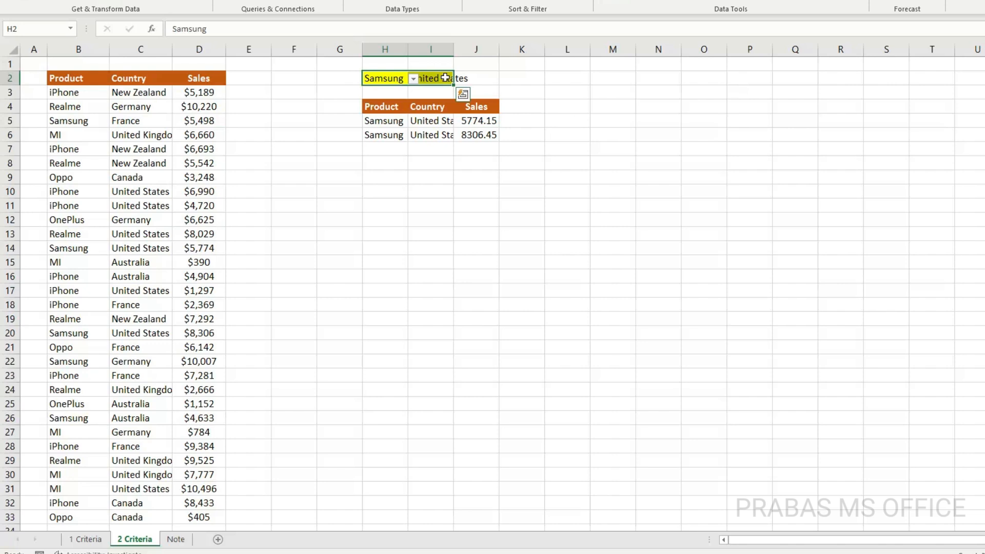
{"action": "left_click_drag", "start_coordinate": [395, 123], "coordinate": [465, 156]}
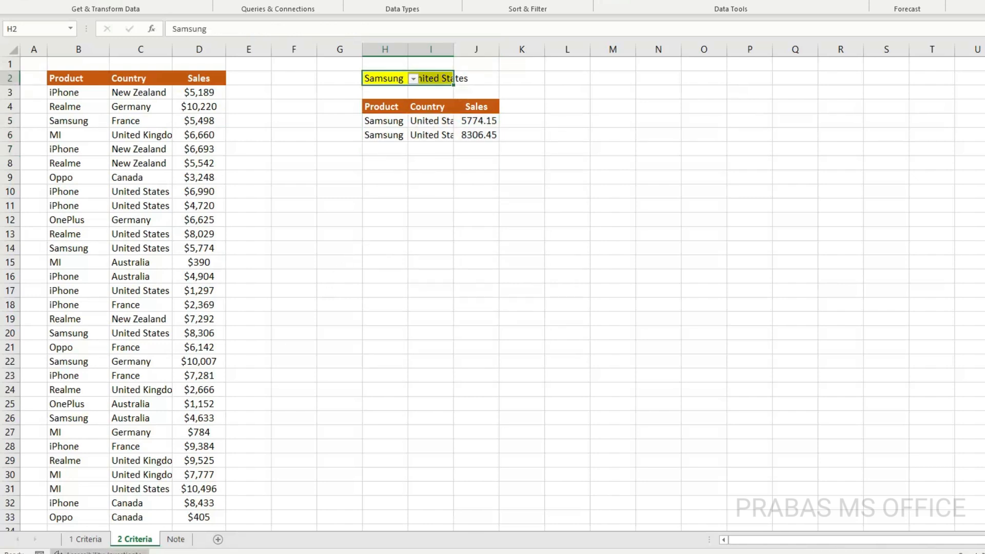
{"action": "left_click", "coordinate": [84, 538]}
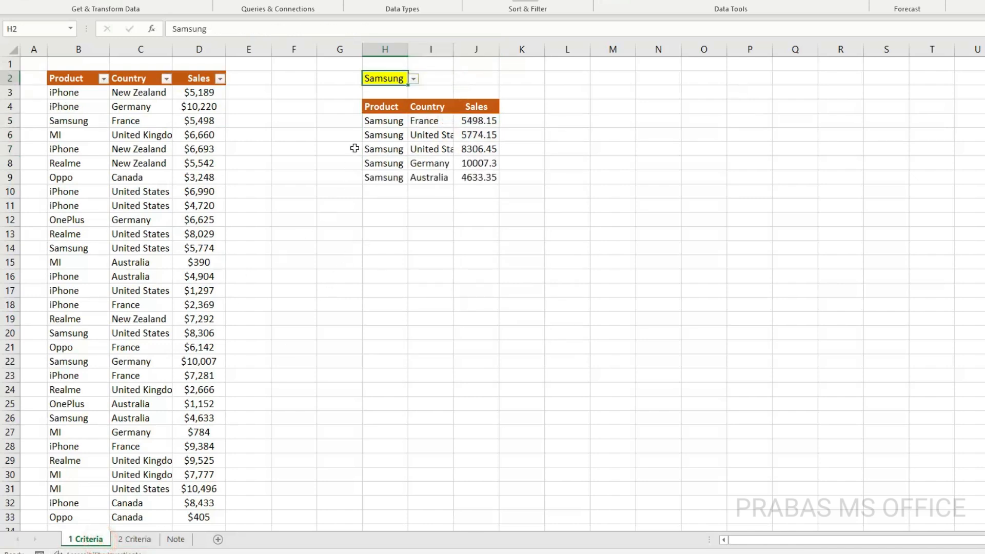
{"action": "left_click", "coordinate": [142, 538]}
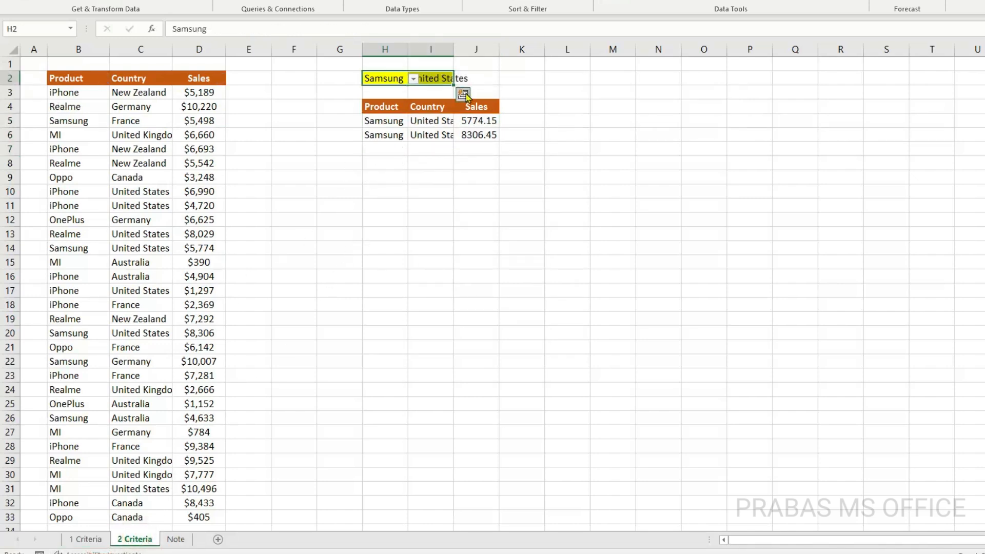
{"action": "left_click", "coordinate": [486, 72]}
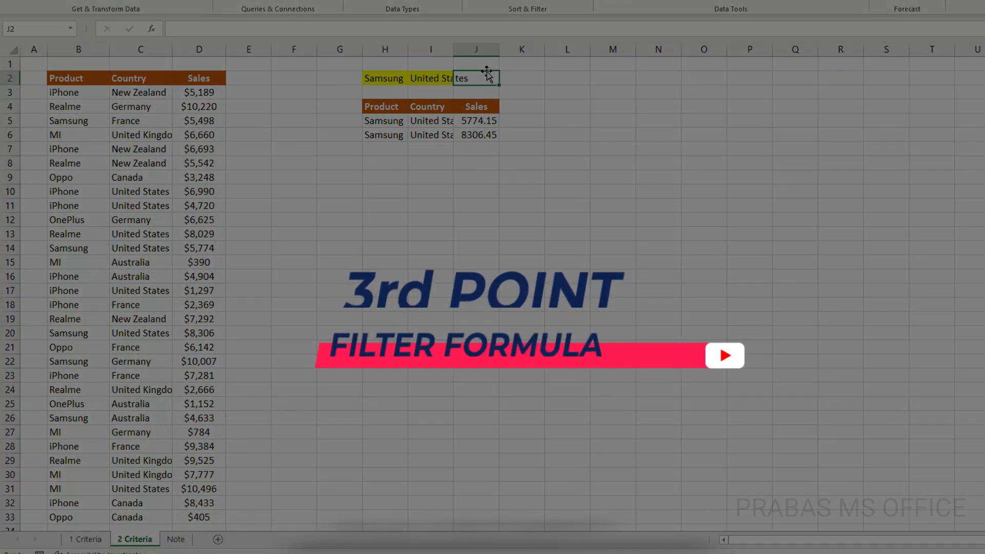
Examine the FILTER formula in H5 against the source data B3:D33, including its B3:B33 product condition, without editing it
{"action": "left_click", "coordinate": [377, 121]}
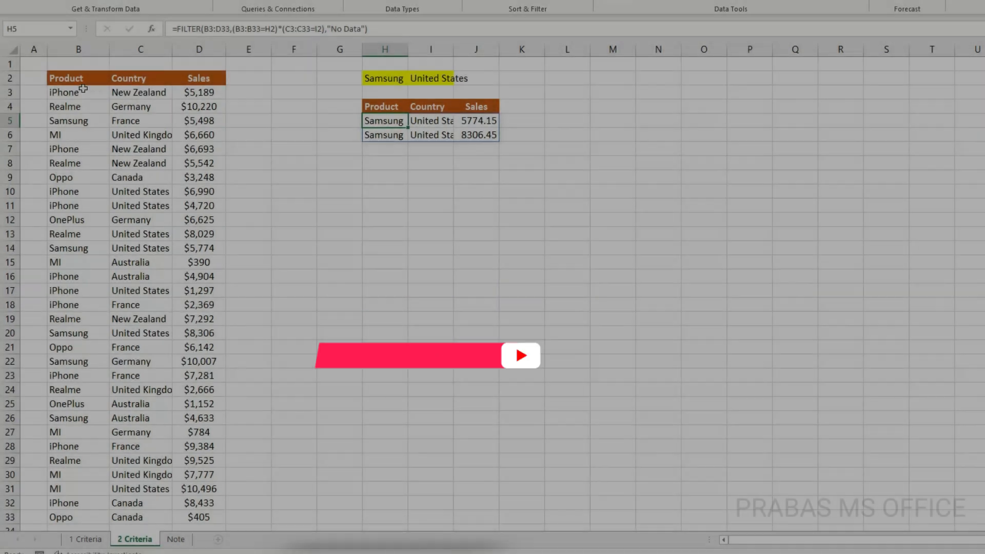
{"action": "left_click_drag", "start_coordinate": [64, 92], "coordinate": [186, 513]}
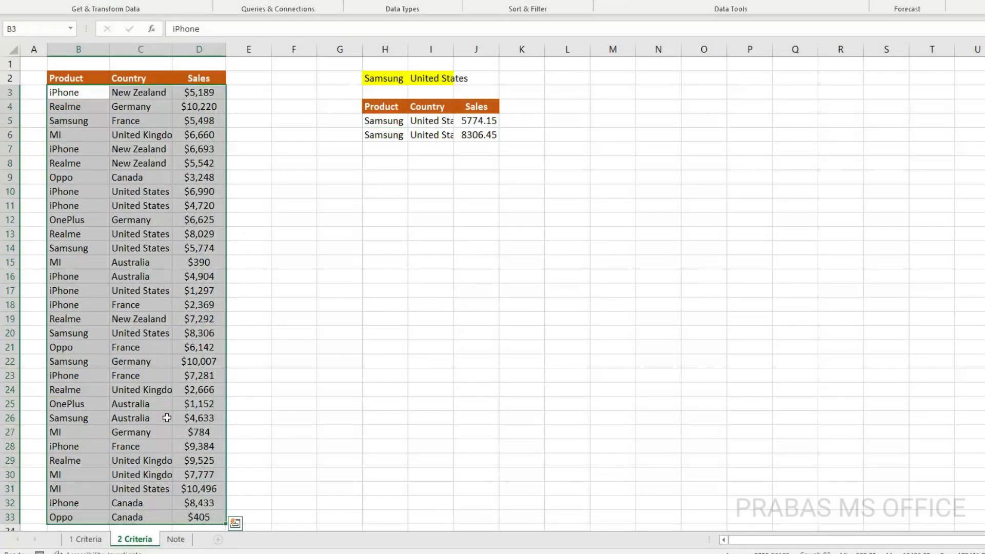
{"action": "left_click_drag", "start_coordinate": [308, 221], "coordinate": [970, 348]}
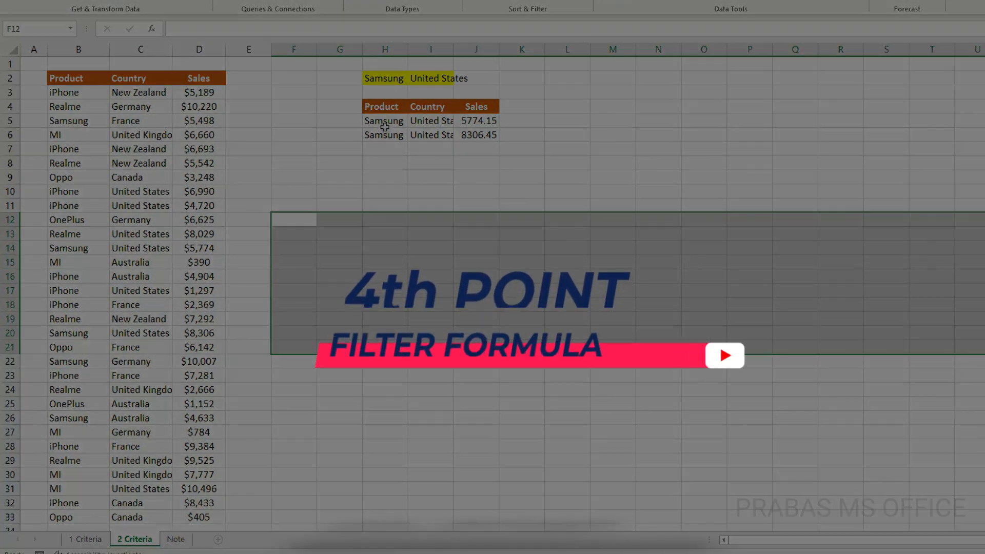
{"action": "left_click", "coordinate": [385, 126]}
{"action": "double_click", "coordinate": [383, 123]}
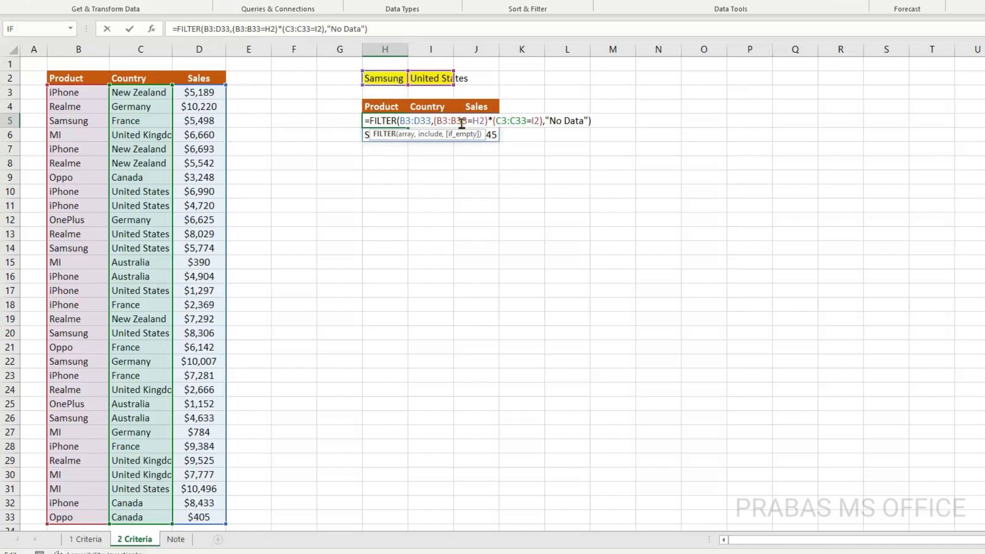
{"action": "left_click_drag", "start_coordinate": [452, 121], "coordinate": [466, 120]}
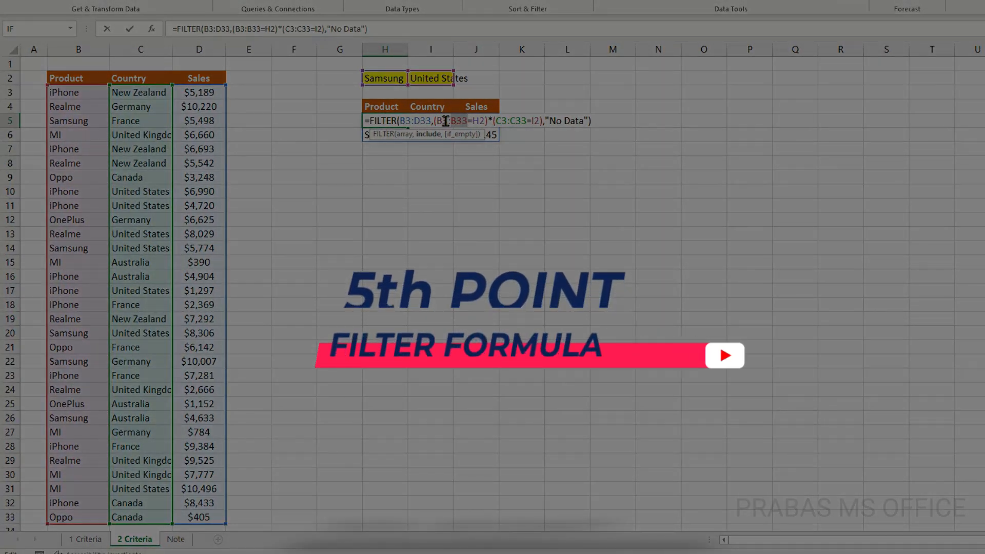
{"action": "key", "text": "Escape"}
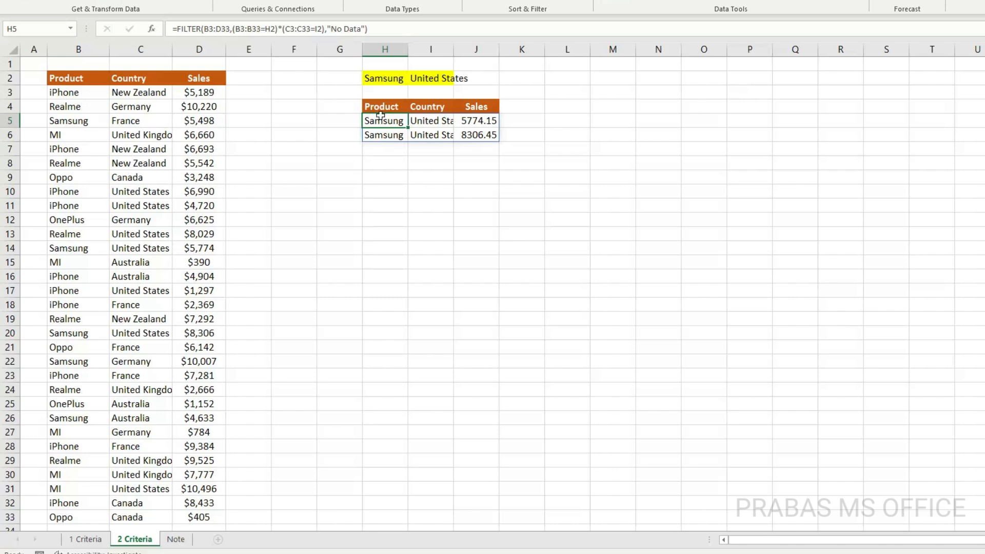
Review the filtered result table H4:J6 and the B3:D33 array argument of the formula in H5
{"action": "left_click_drag", "start_coordinate": [376, 107], "coordinate": [472, 136]}
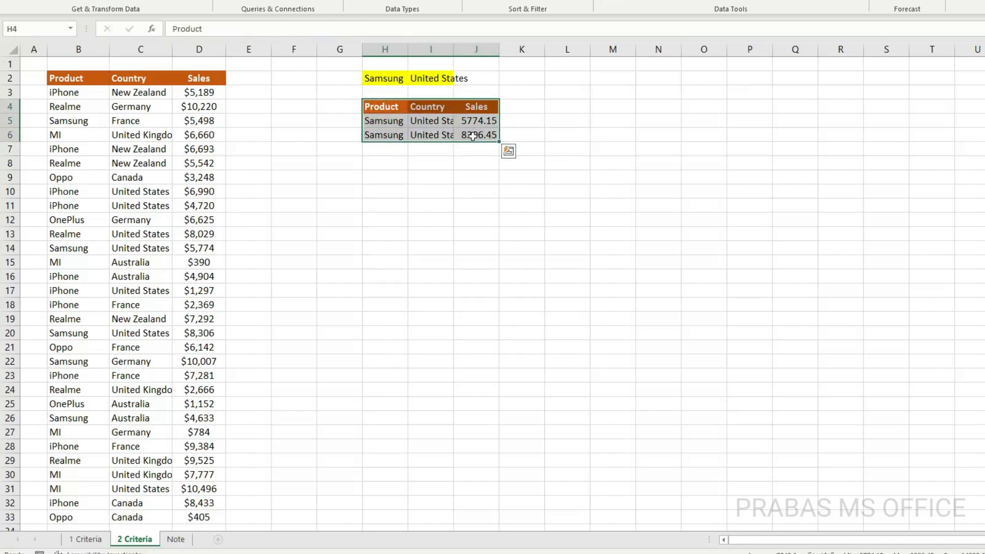
{"action": "double_click", "coordinate": [389, 120]}
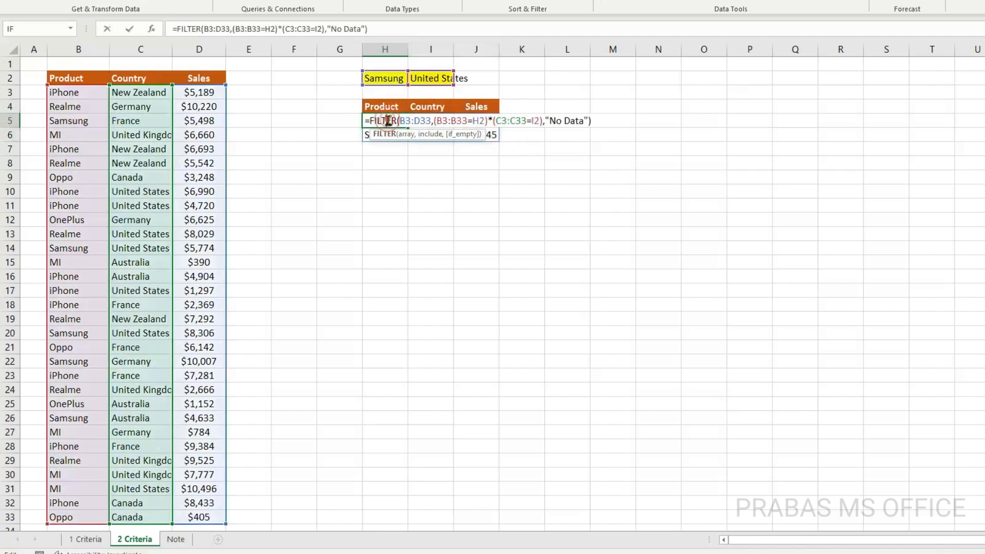
{"action": "left_click_drag", "start_coordinate": [400, 122], "coordinate": [423, 121]}
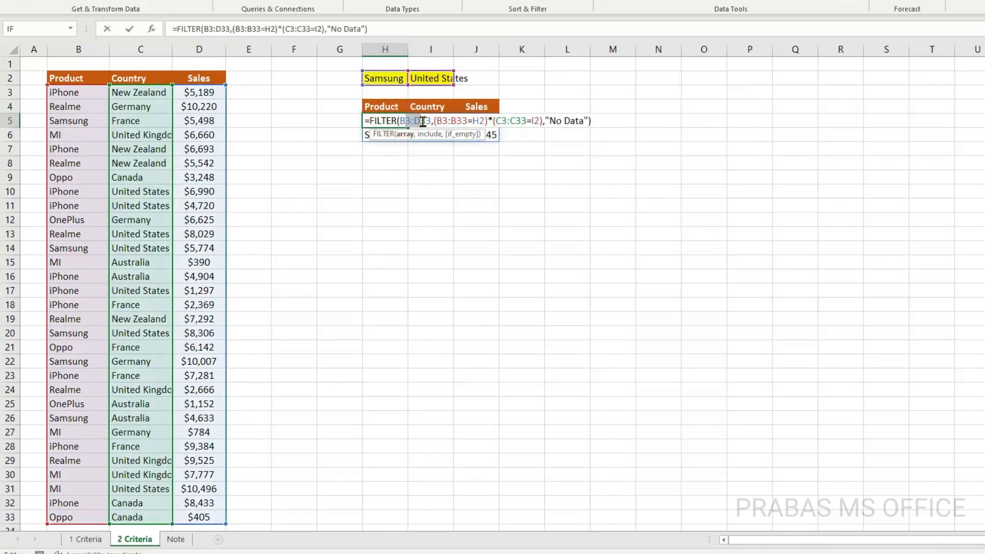